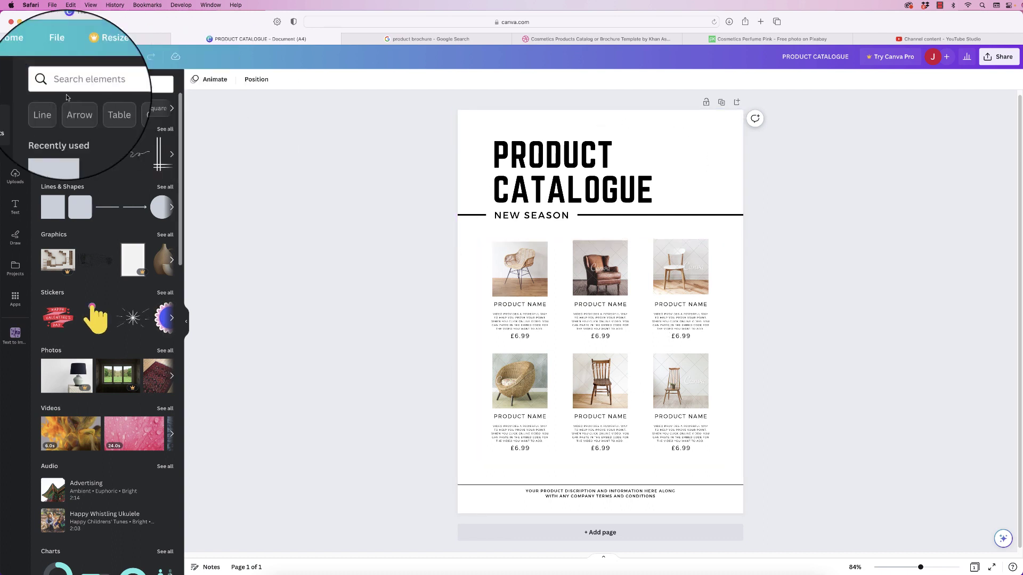
Create a new blank A4 Document design from the home page
{"action": "left_click", "coordinate": [31, 58]}
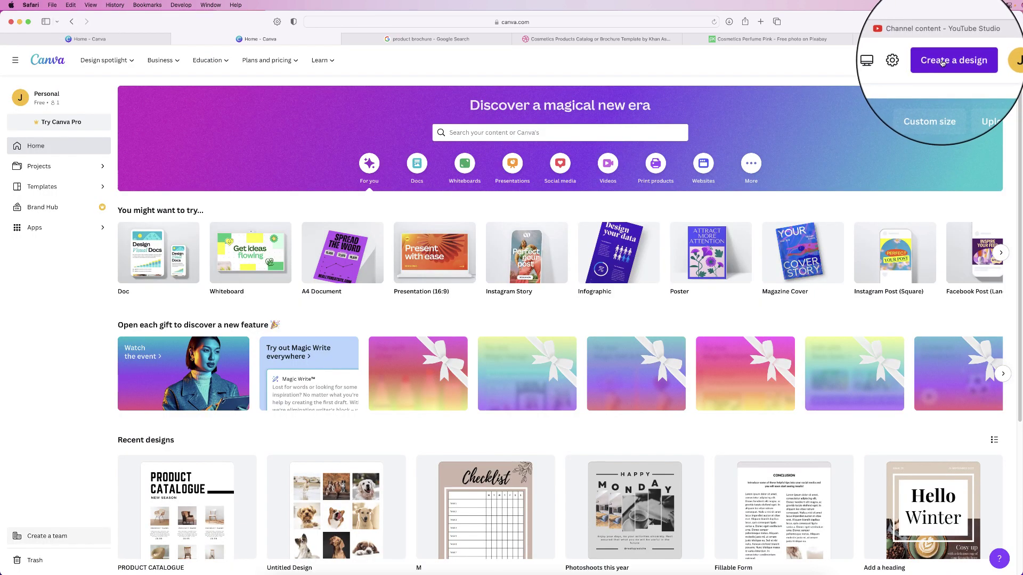
{"action": "left_click", "coordinate": [942, 63]}
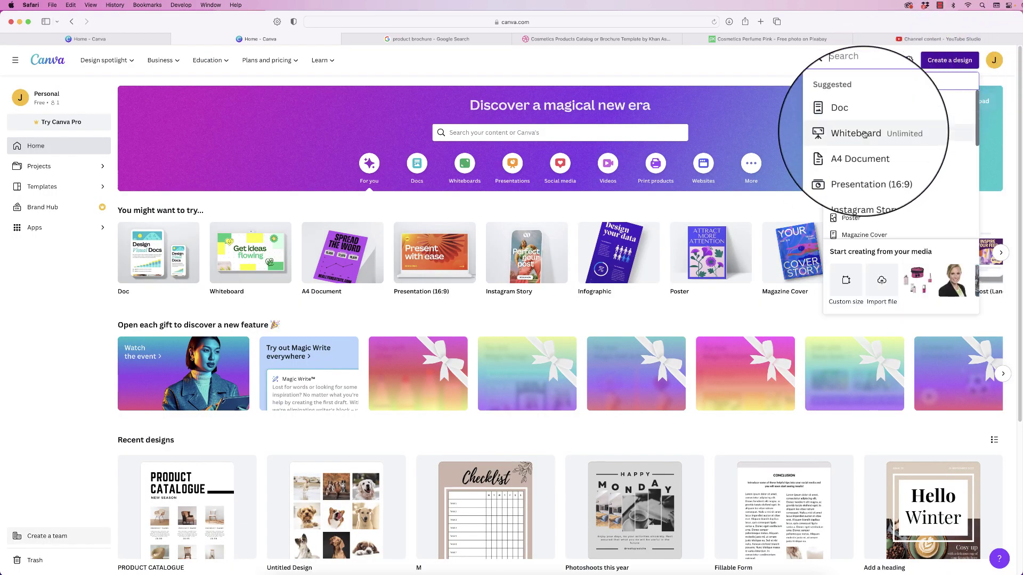
{"action": "left_click", "coordinate": [851, 153]}
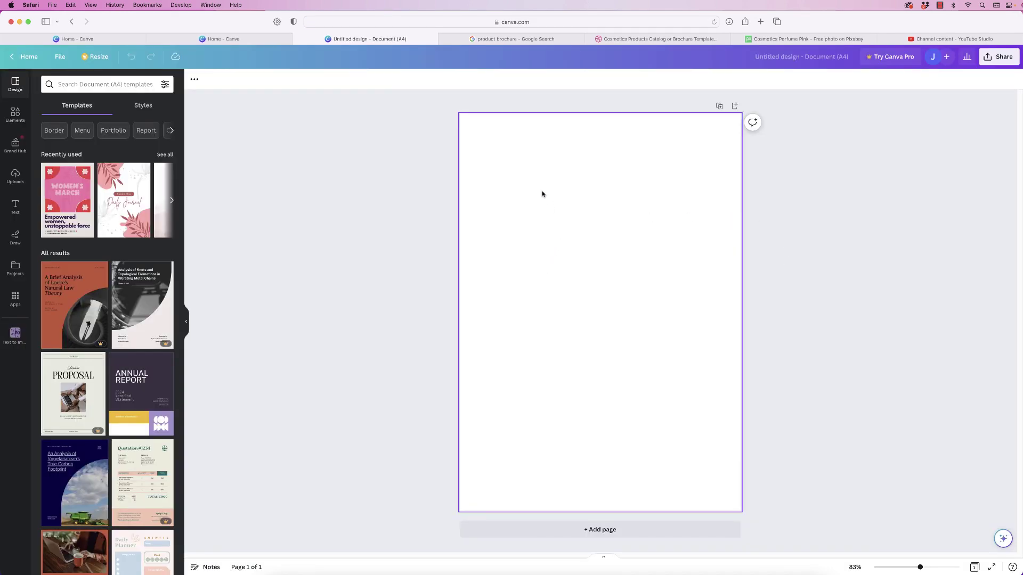
Add the "GRAPHIC DESIGN for beginners" font combination to the blank page
{"action": "left_click", "coordinate": [15, 206]}
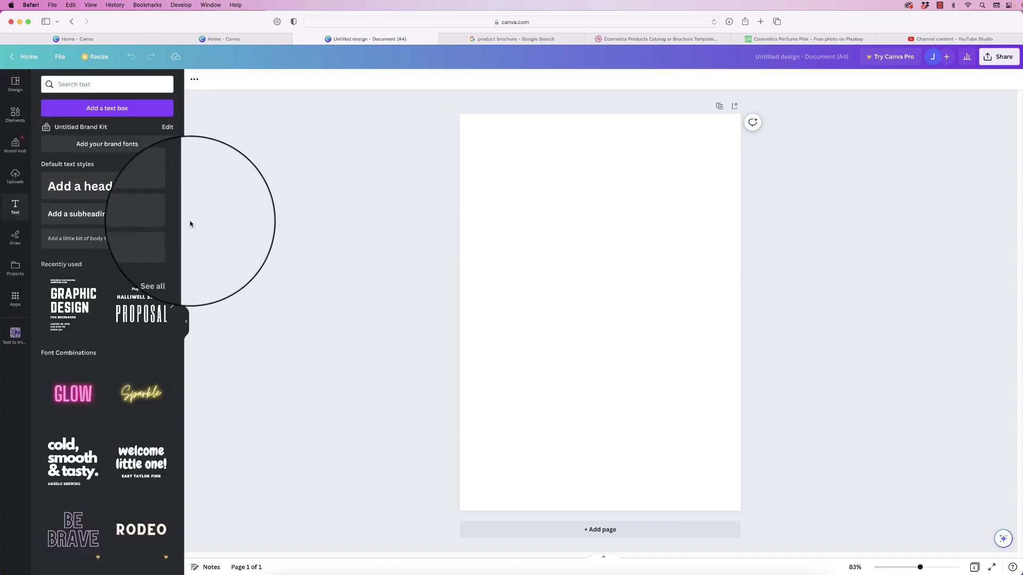
{"action": "left_click_drag", "start_coordinate": [180, 229], "coordinate": [168, 415]}
{"action": "scroll", "coordinate": [159, 416], "scroll_direction": "down", "scroll_amount": 3}
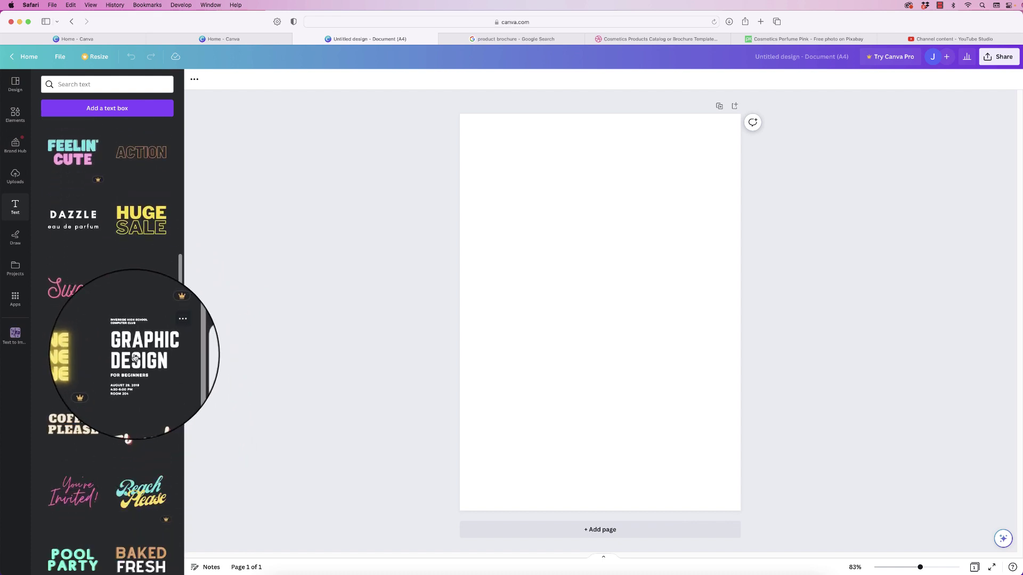
{"action": "left_click", "coordinate": [136, 357]}
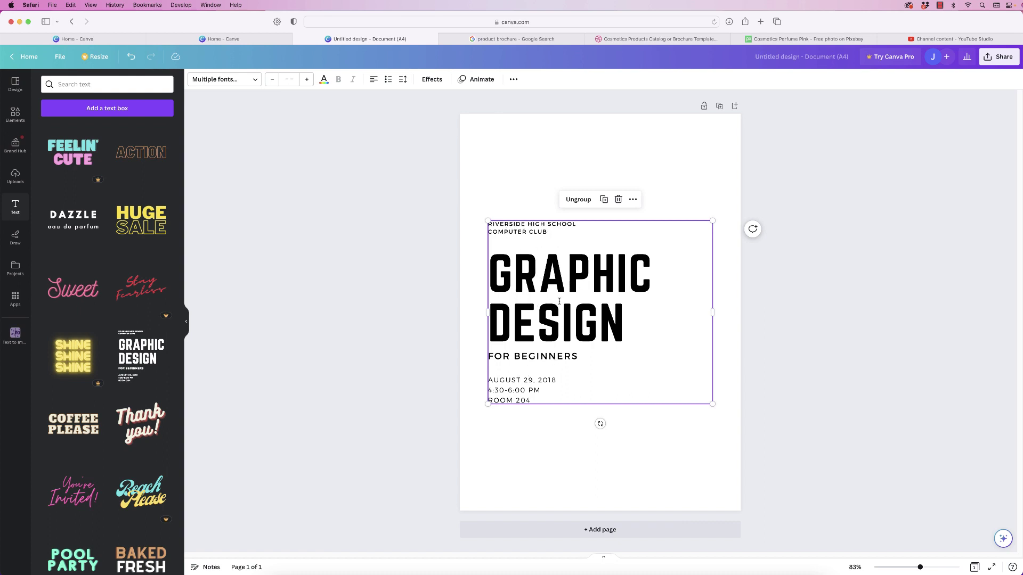
Ungroup the added font combination, shift its text boxes slightly up the page and deselect them
{"action": "left_click", "coordinate": [578, 200]}
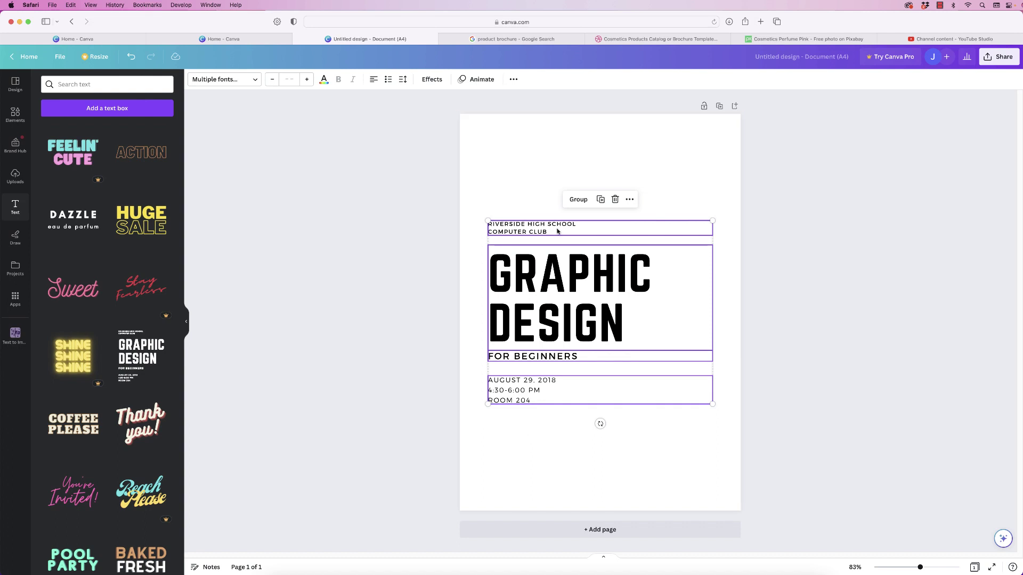
{"action": "left_click_drag", "start_coordinate": [557, 231], "coordinate": [562, 203]}
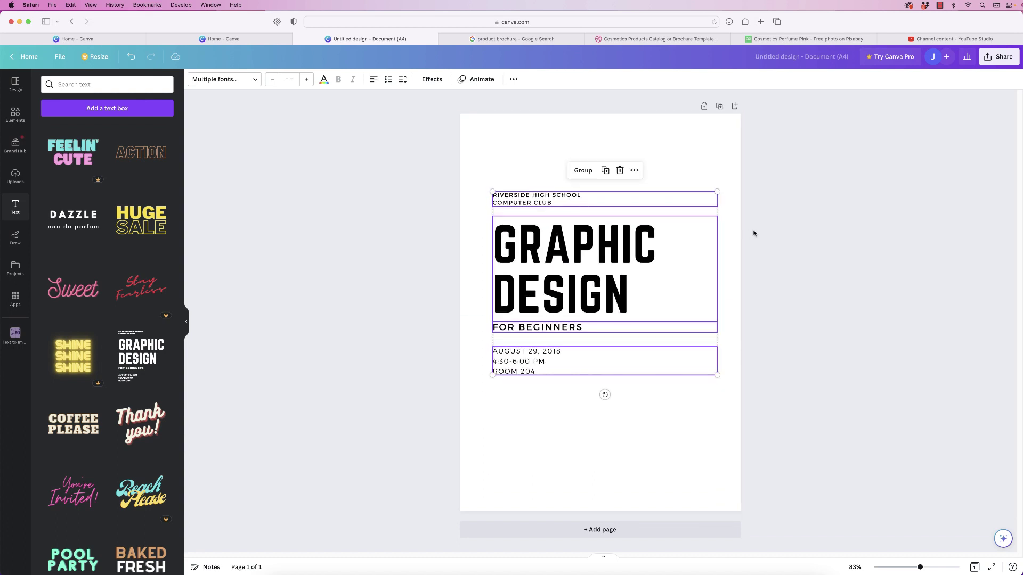
{"action": "left_click", "coordinate": [774, 226]}
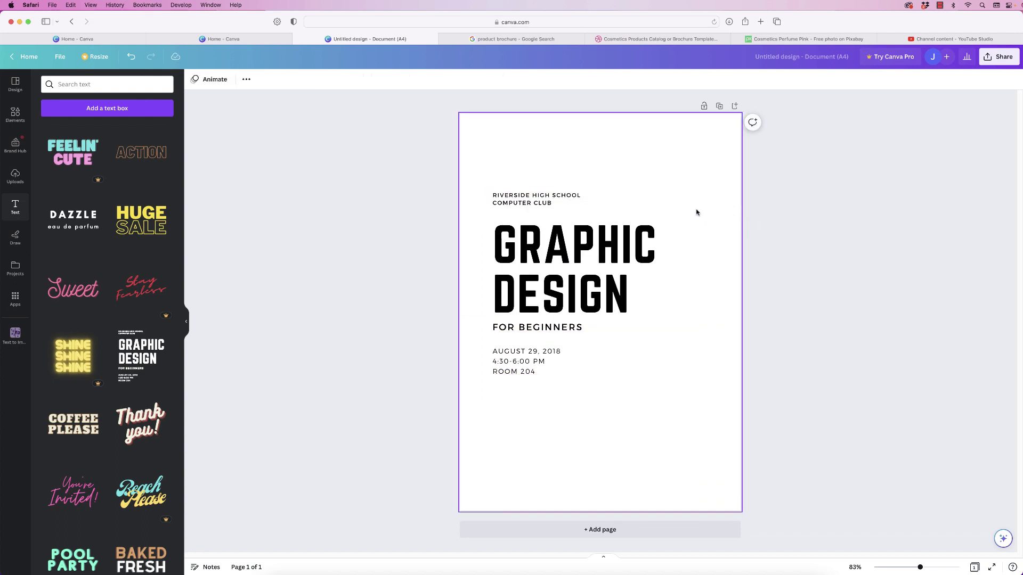
Move the RIVERSIDE HIGH SCHOOL COMPUTER CLUB text to the page's foot and the GRAPHIC DESIGN heading near the page's upper edge
{"action": "left_click", "coordinate": [566, 202]}
{"action": "left_click_drag", "start_coordinate": [563, 200], "coordinate": [565, 482]}
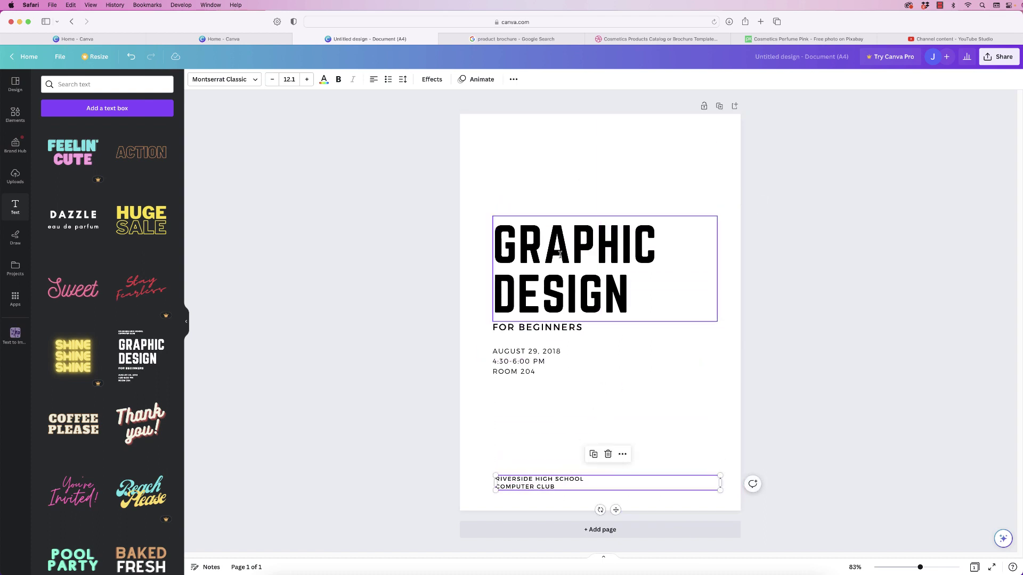
{"action": "left_click_drag", "start_coordinate": [555, 261], "coordinate": [553, 174]}
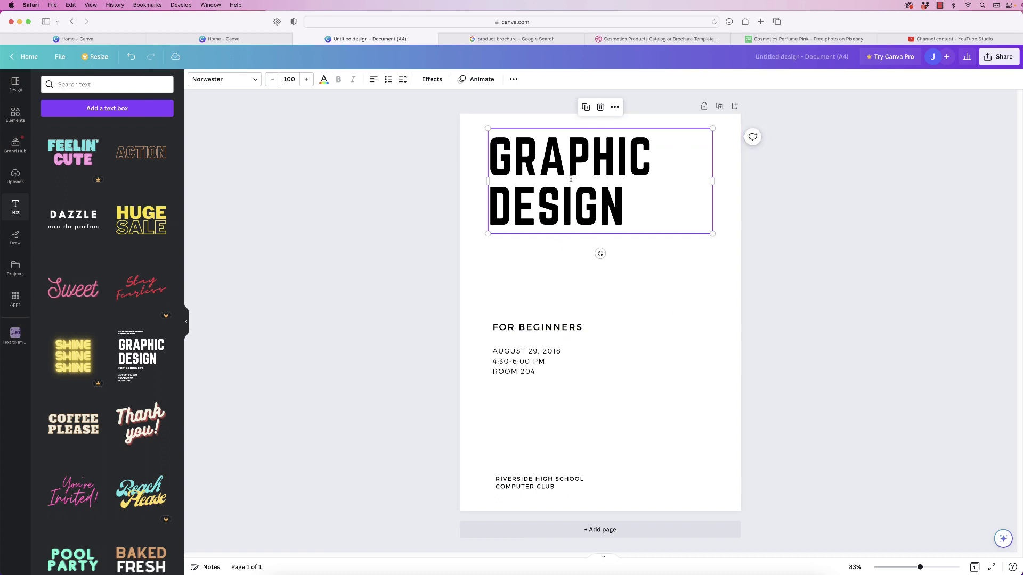
Replace the GRAPHIC DESIGN heading text with PRODUCT CATALOGUE
{"action": "double_click", "coordinate": [611, 170]}
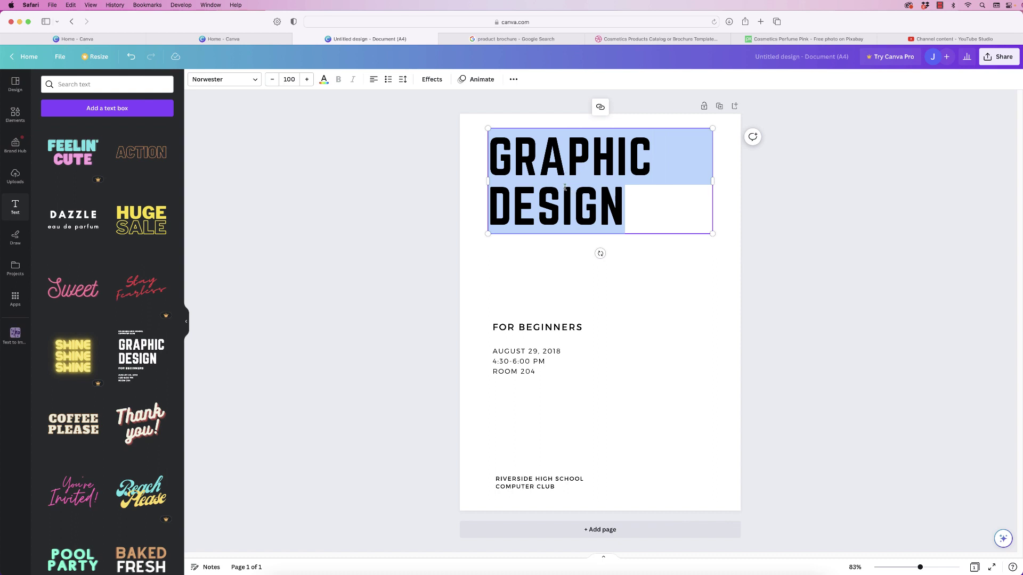
{"action": "type", "text": "PRODUCT CATALOGU"}
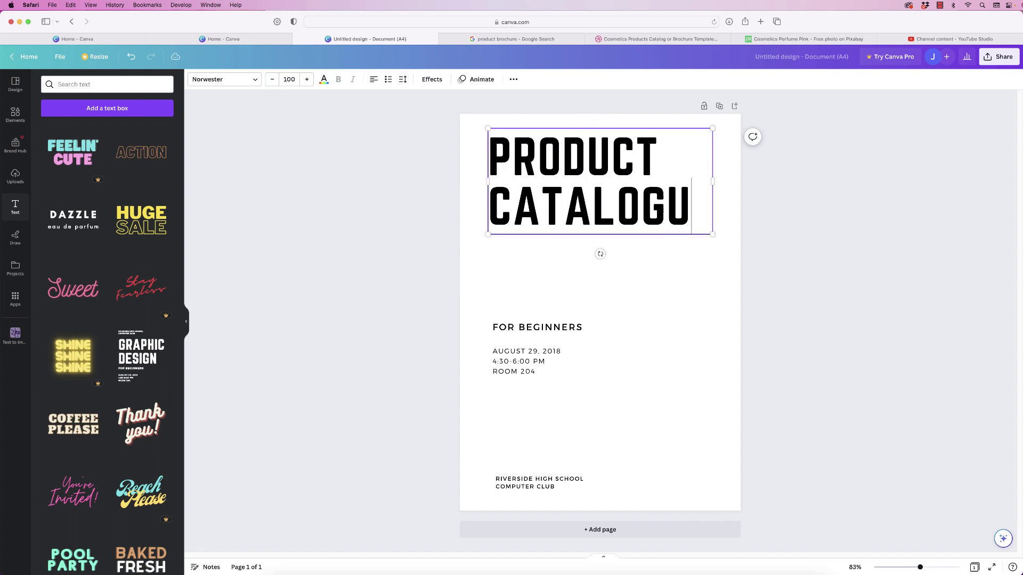
{"action": "type", "text": "E"}
Resize the heading's text box so PRODUCT CATALOGUE fits on two lines, and set its font size to 69
{"action": "left_click_drag", "start_coordinate": [711, 282], "coordinate": [693, 255]}
{"action": "double_click", "coordinate": [687, 198]}
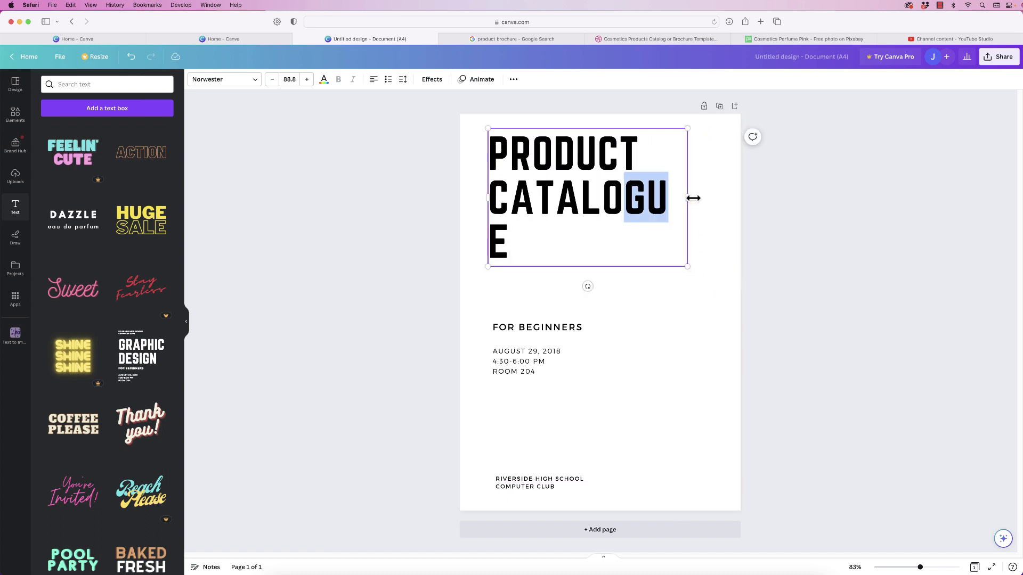
{"action": "left_click_drag", "start_coordinate": [693, 198], "coordinate": [490, 163]}
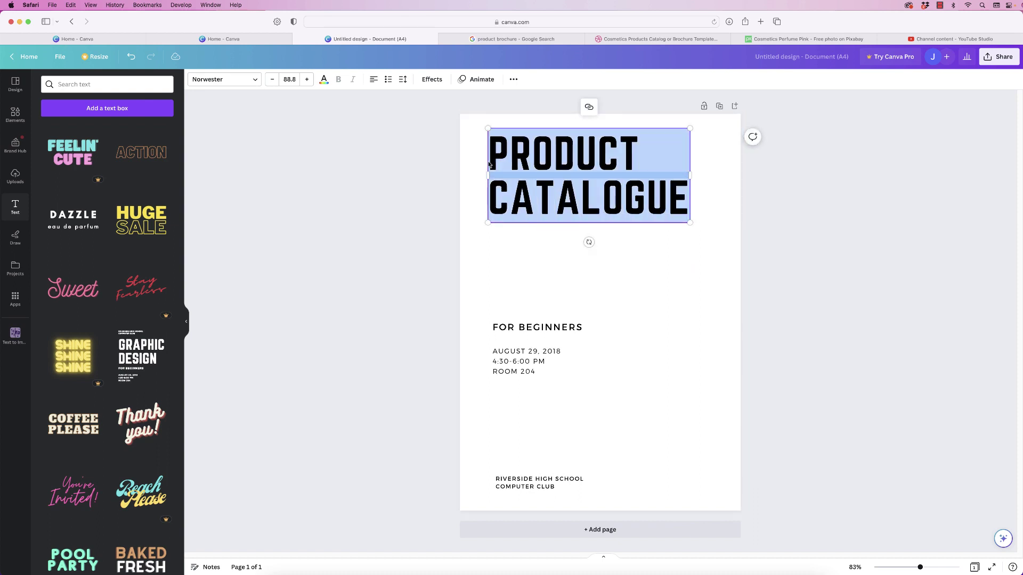
{"action": "left_click", "coordinate": [291, 79]}
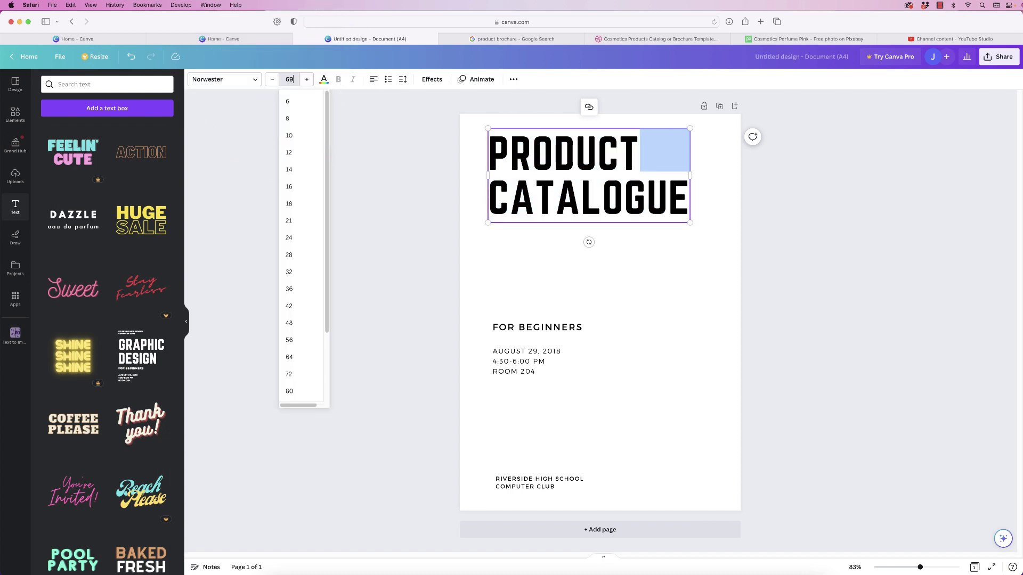
{"action": "left_click", "coordinate": [527, 335]}
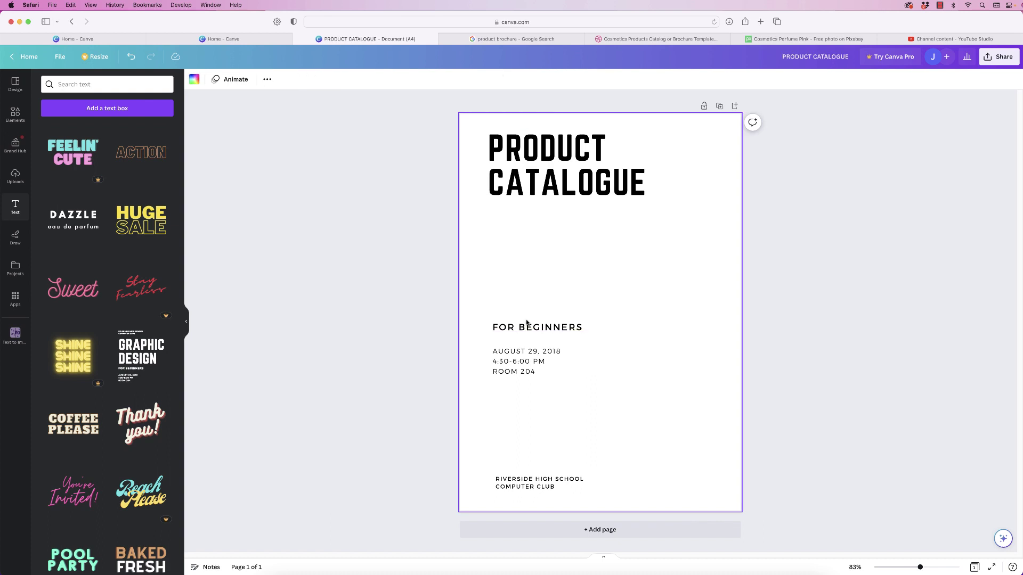
Move the FOR BEGINNERS text directly beneath the heading and replace it with NEW SEASON
{"action": "left_click_drag", "start_coordinate": [526, 323], "coordinate": [527, 209]}
{"action": "double_click", "coordinate": [589, 215]}
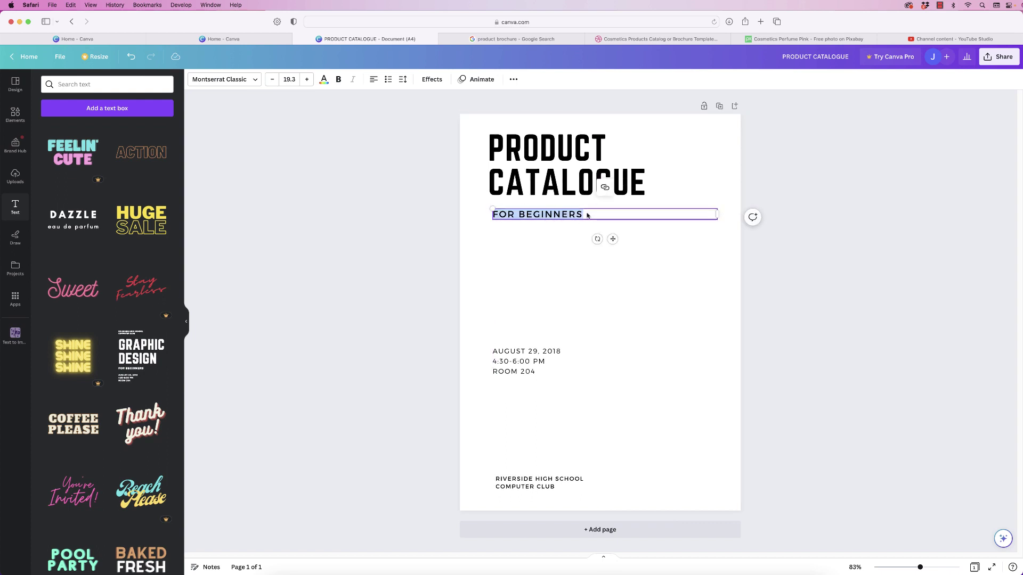
{"action": "type", "text": "NEW SEASON"}
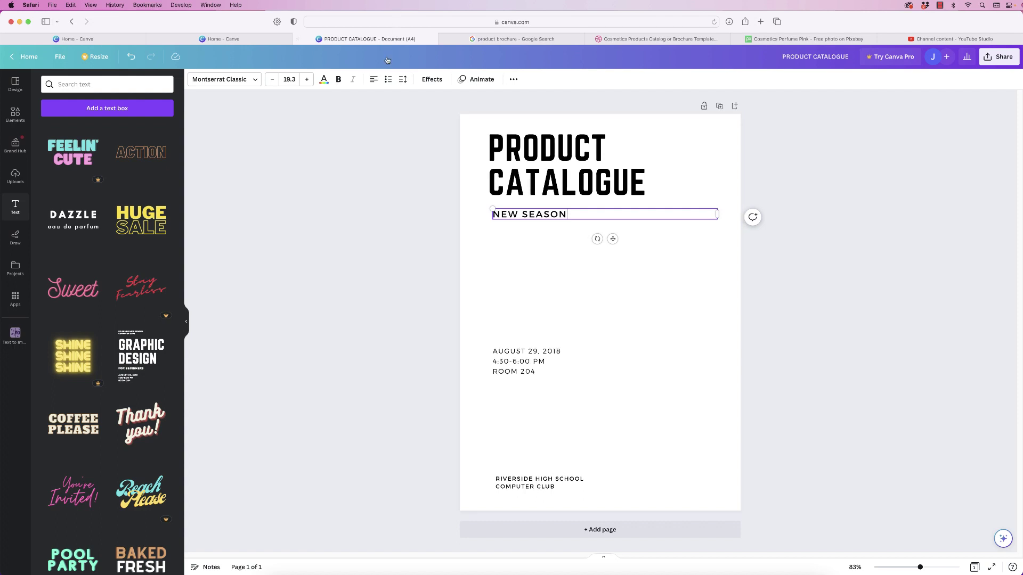
Set the NEW SEASON font size to 19.3 and narrow its text box to fit the words
{"action": "left_click", "coordinate": [290, 79]}
{"action": "type", "text": "19"}
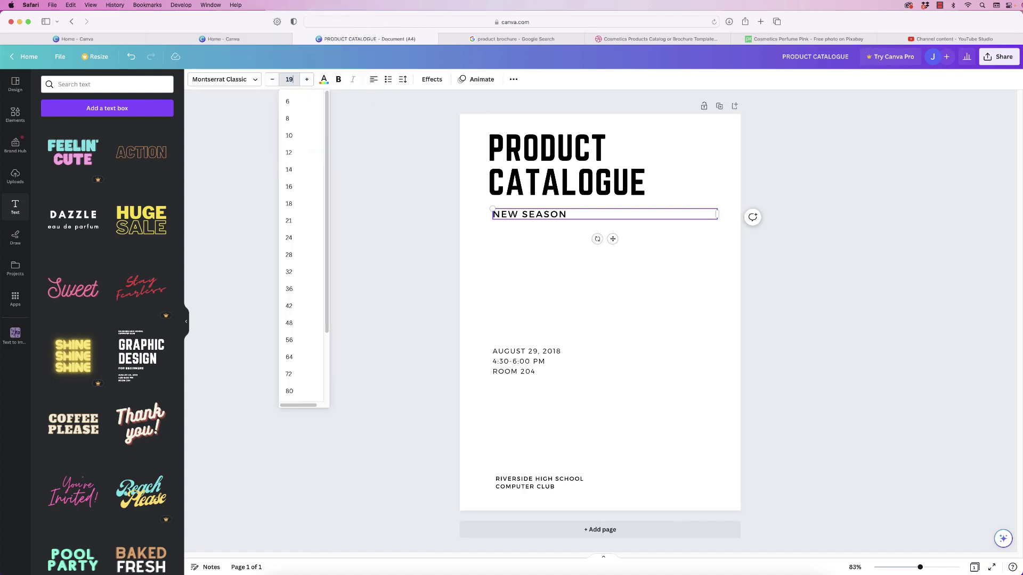
{"action": "type", "text": ".3"}
{"action": "key", "text": "Return"}
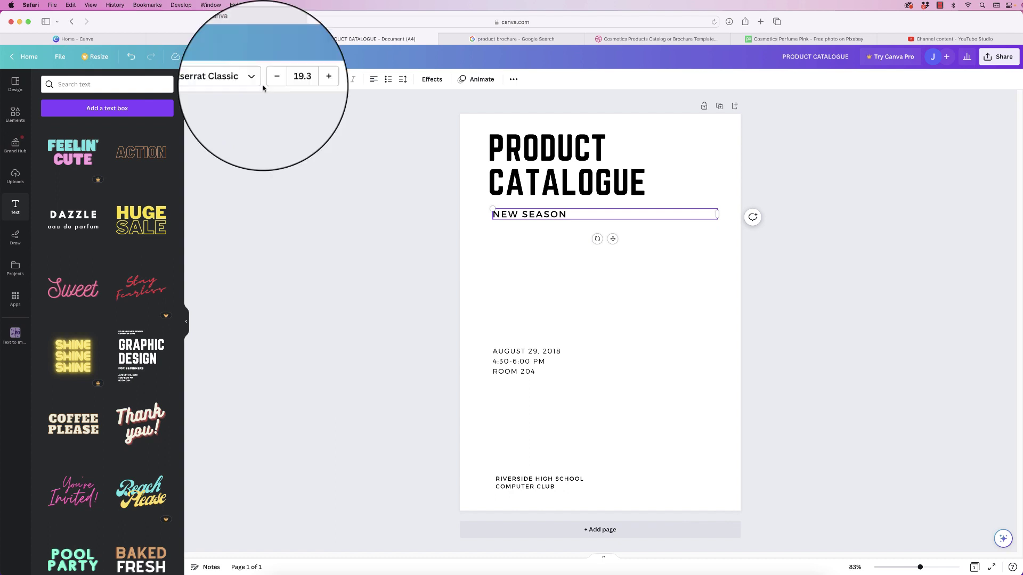
{"action": "left_click_drag", "start_coordinate": [717, 215], "coordinate": [574, 214]}
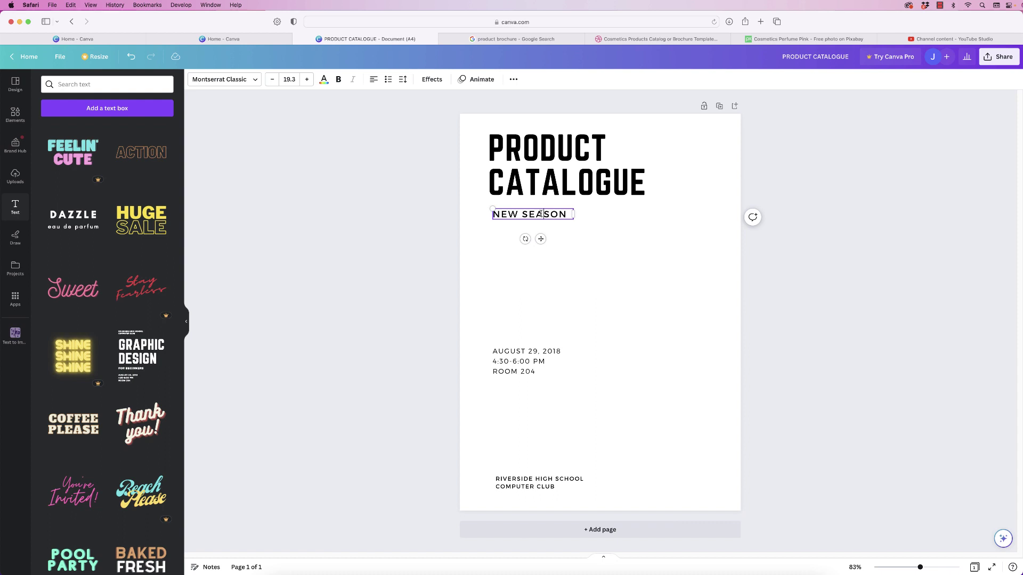
{"action": "left_click", "coordinate": [586, 217]}
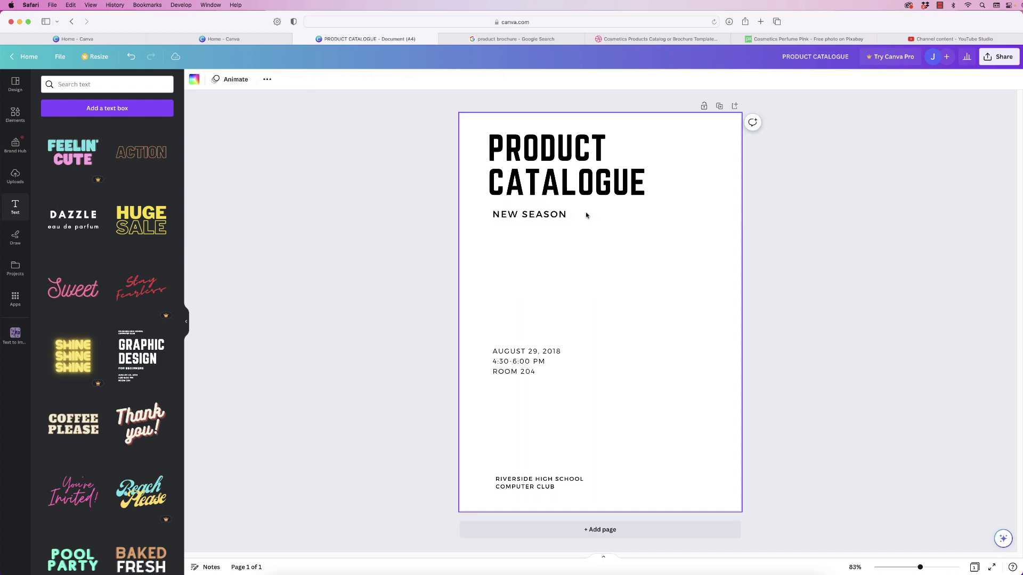
Duplicate the NEW SEASON text and place the copy just above the date and room text
{"action": "left_click", "coordinate": [532, 215]}
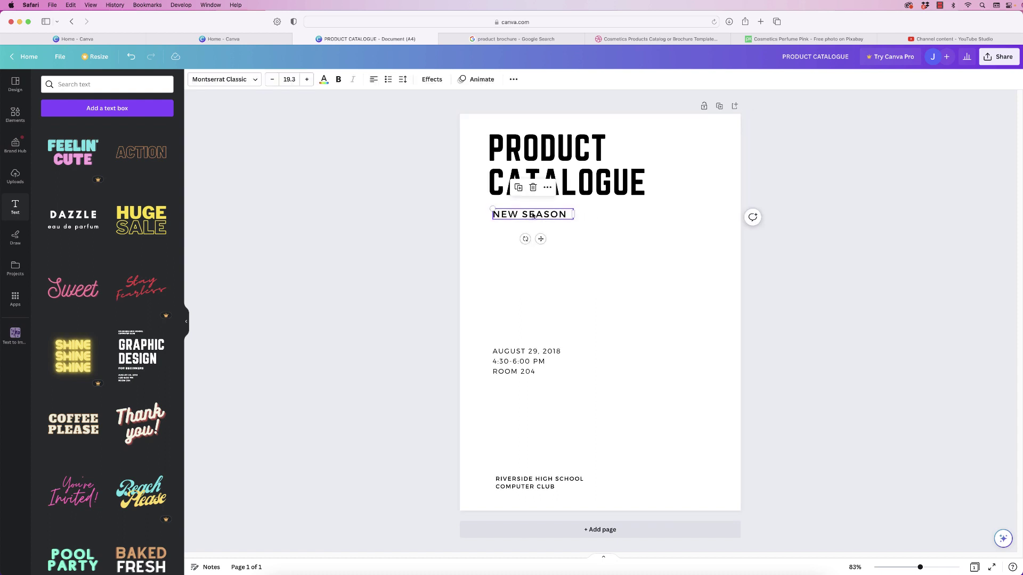
{"action": "left_click", "coordinate": [519, 189]}
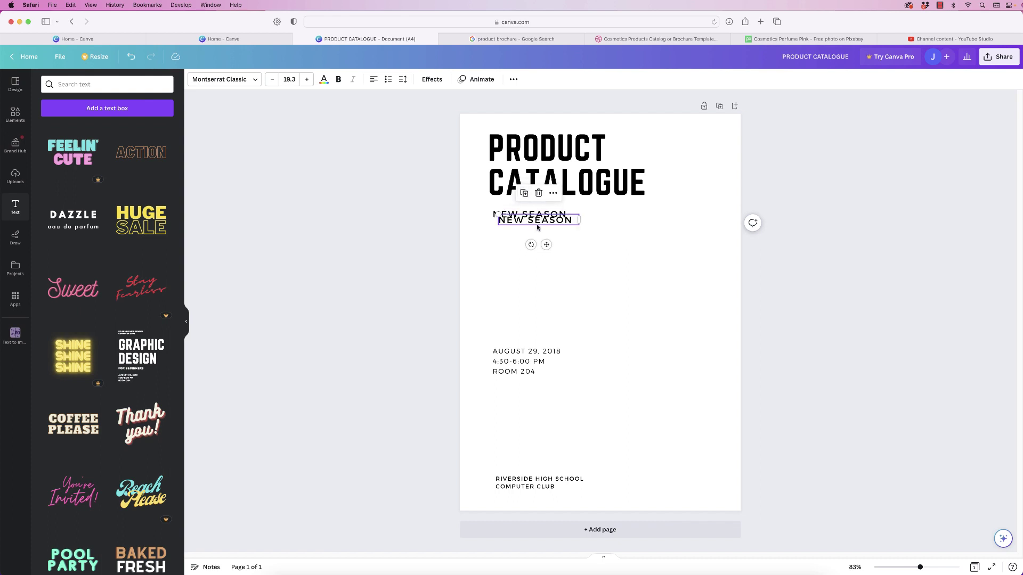
{"action": "left_click_drag", "start_coordinate": [537, 227], "coordinate": [527, 334]}
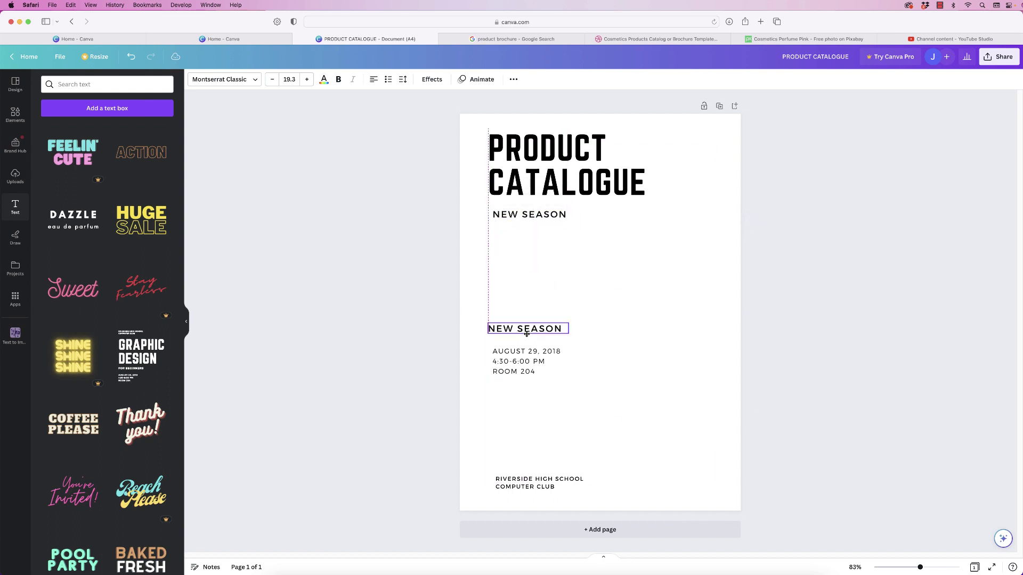
Replace the text of the duplicated NEW SEASON box with PRODUCT NAME
{"action": "left_click_drag", "start_coordinate": [562, 330], "coordinate": [488, 331]}
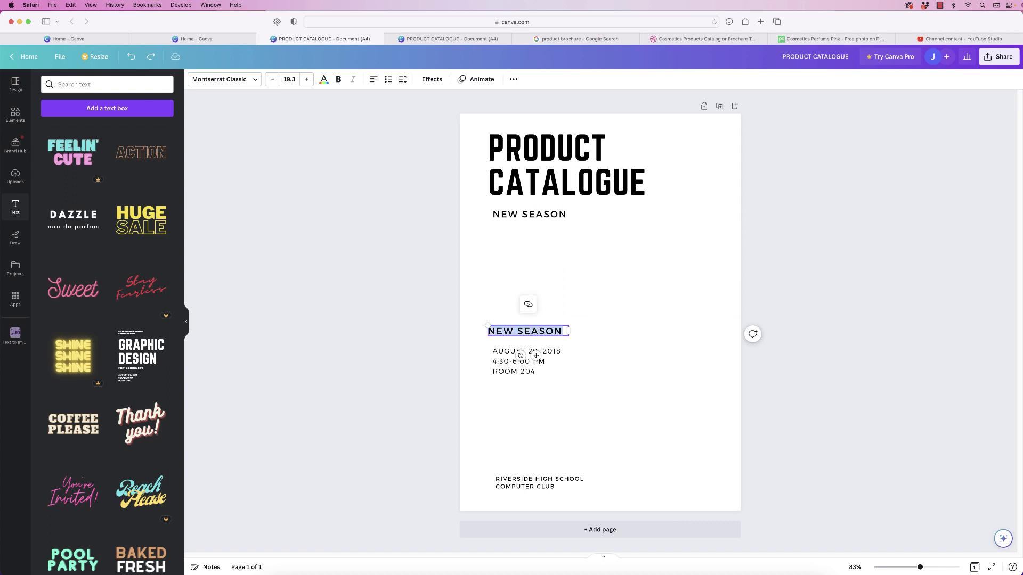
{"action": "type", "text": "PRODU"}
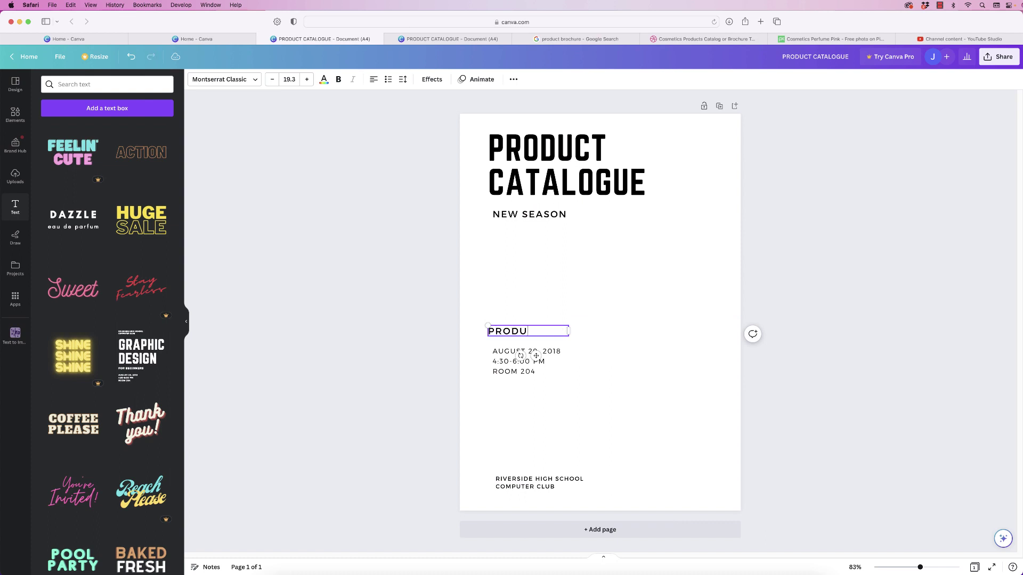
{"action": "type", "text": "CT NAME"}
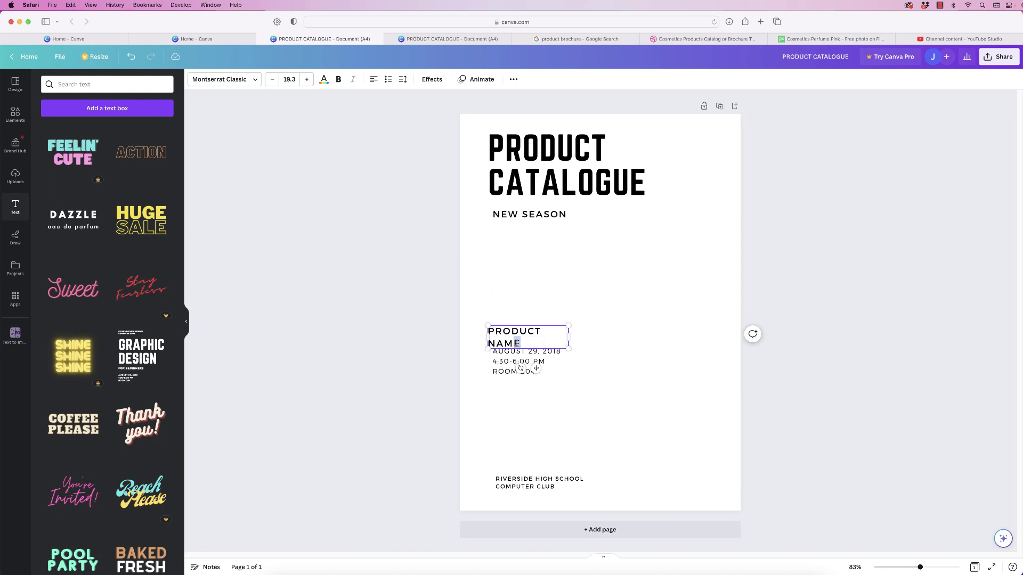
Set the font size of the PRODUCT NAME text to 11.3
{"action": "left_click_drag", "start_coordinate": [517, 344], "coordinate": [492, 331]}
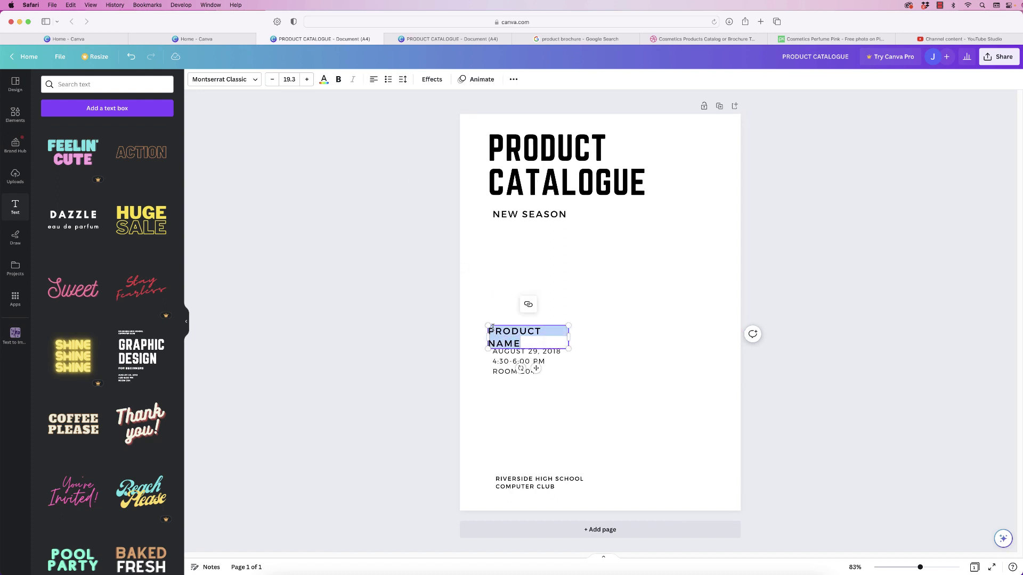
{"action": "left_click", "coordinate": [286, 80]}
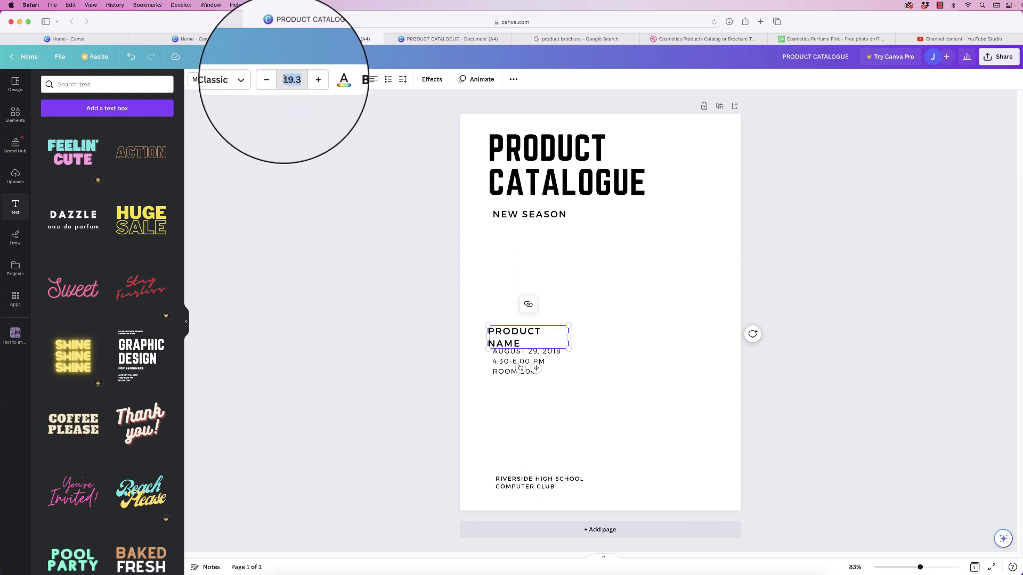
{"action": "type", "text": "11"}
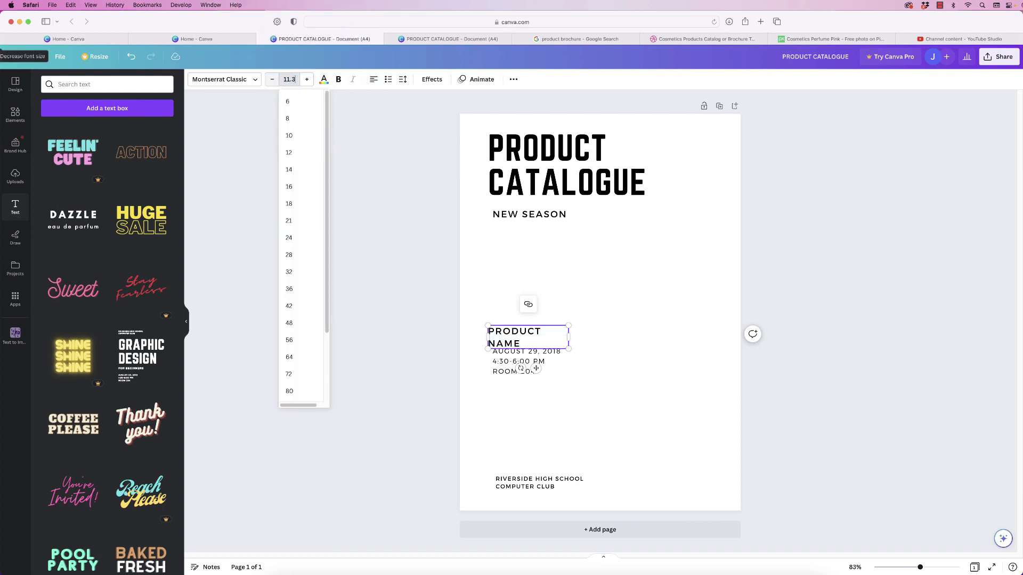
{"action": "key", "text": "Return"}
Replace the date and room text with the pasted "Video provides a powerful way" paragraph and set its font size to 5.2
{"action": "double_click", "coordinate": [525, 353]}
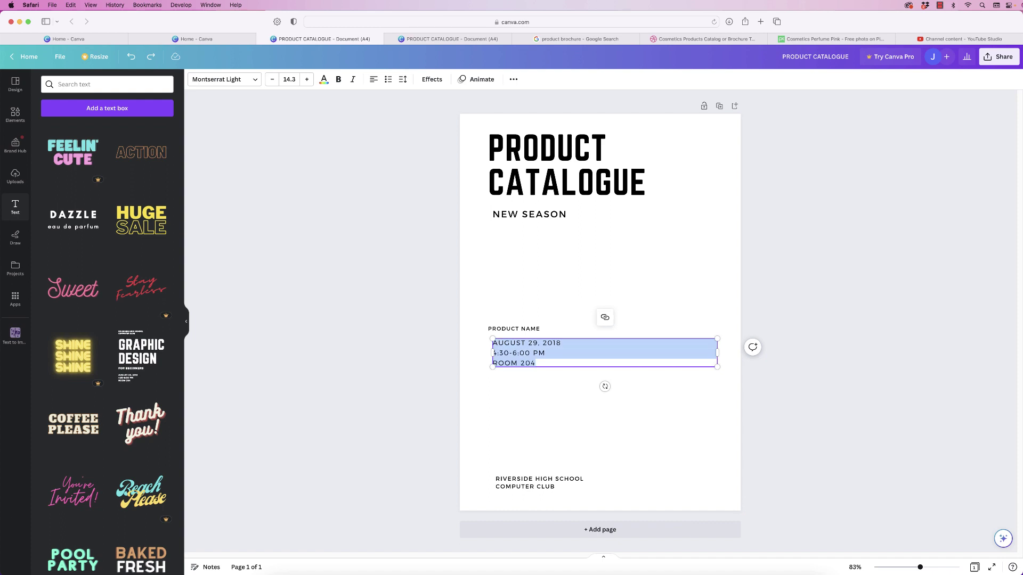
{"action": "type", "text": "VIDEO PROVIDES A POWERFUL WAY TO HELP YOU PROVE YOUR POINT. WHEN YOU CLICK ONLINE VIDEO, YOU CAN PASTE IN THE EMBED CODE FOR THE VIDEO YOU WANT TO ADD."}
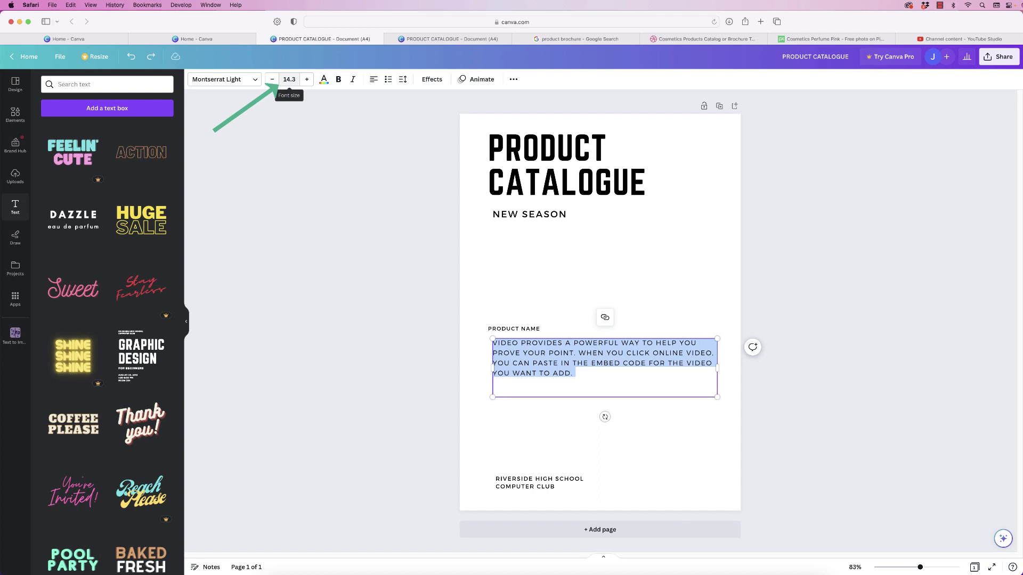
{"action": "left_click", "coordinate": [289, 79]}
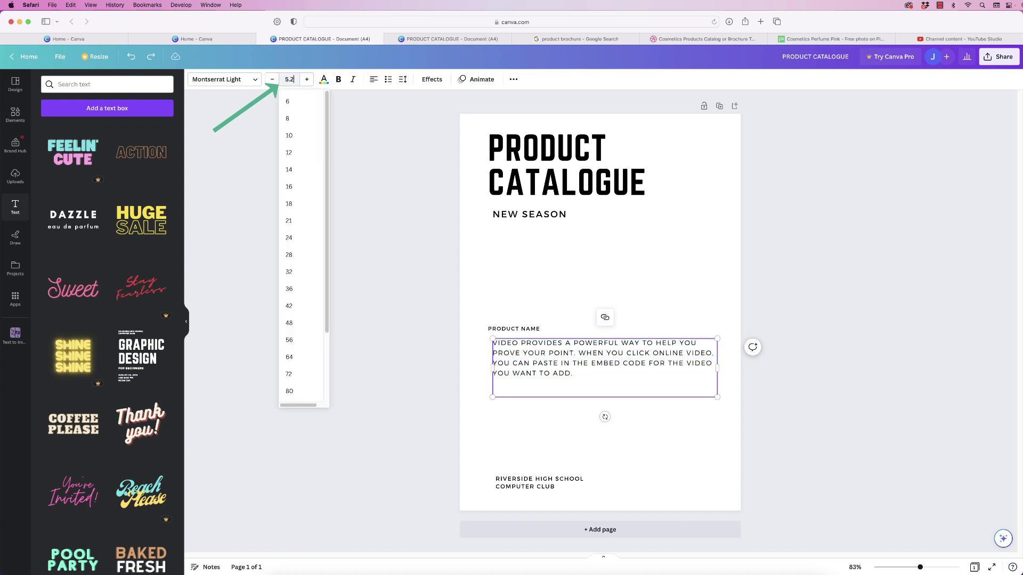
{"action": "key", "text": "Return"}
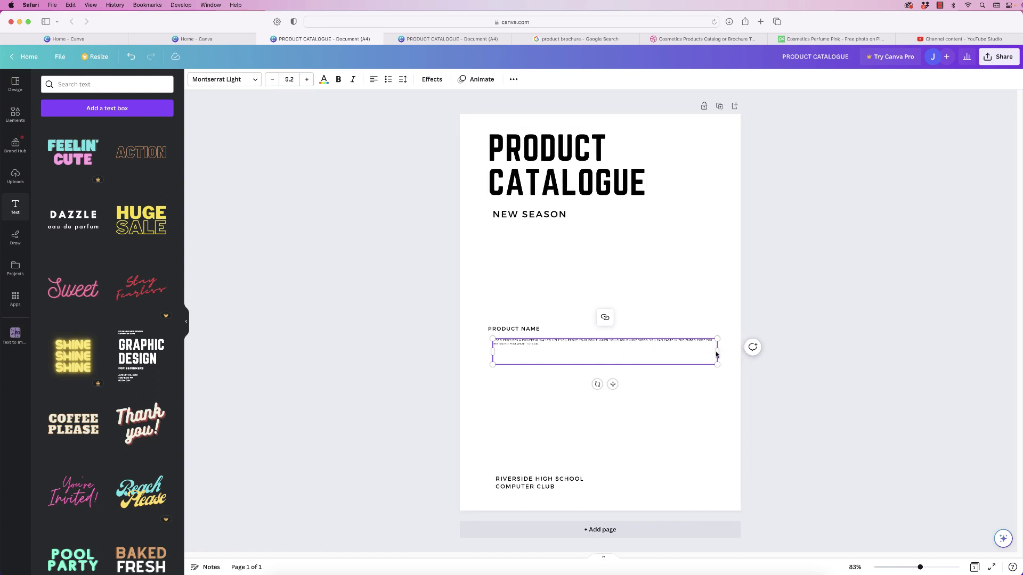
Shrink the description text box to a narrow column fitting its text and align it directly beneath PRODUCT NAME
{"action": "left_click_drag", "start_coordinate": [716, 353], "coordinate": [546, 353]}
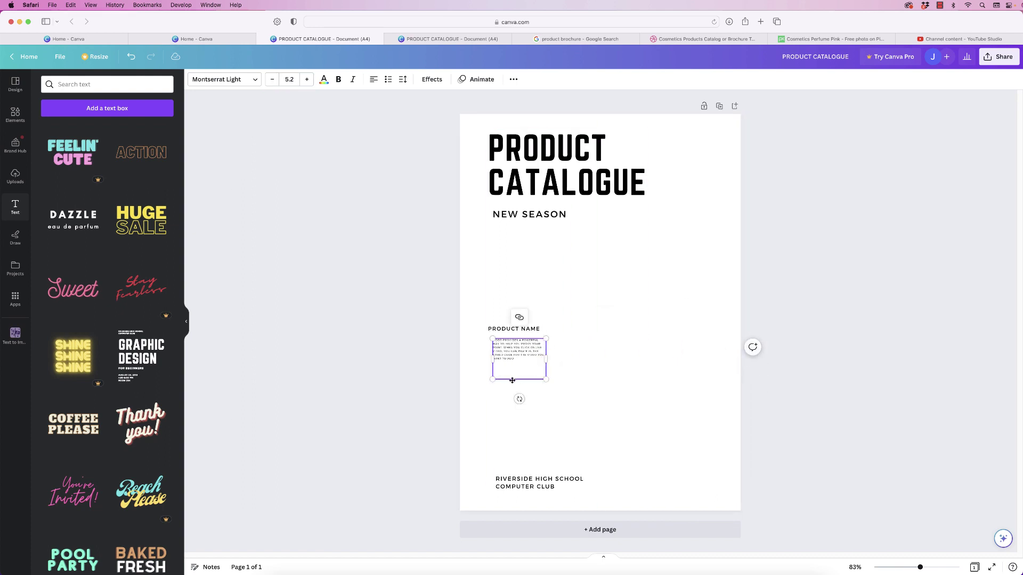
{"action": "left_click_drag", "start_coordinate": [493, 380], "coordinate": [492, 379]}
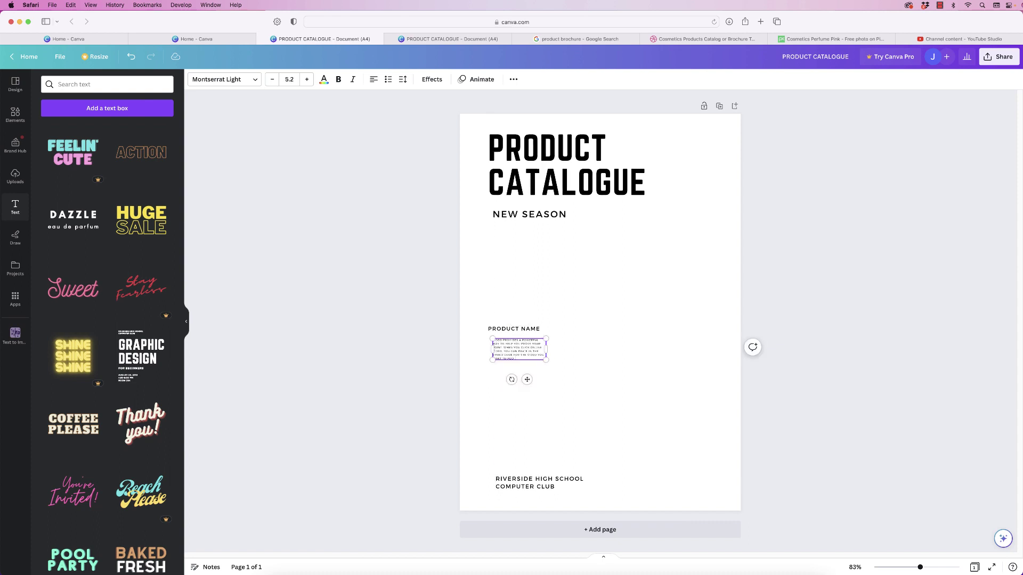
{"action": "scroll", "coordinate": [600, 321], "scroll_direction": "up", "scroll_amount": 5}
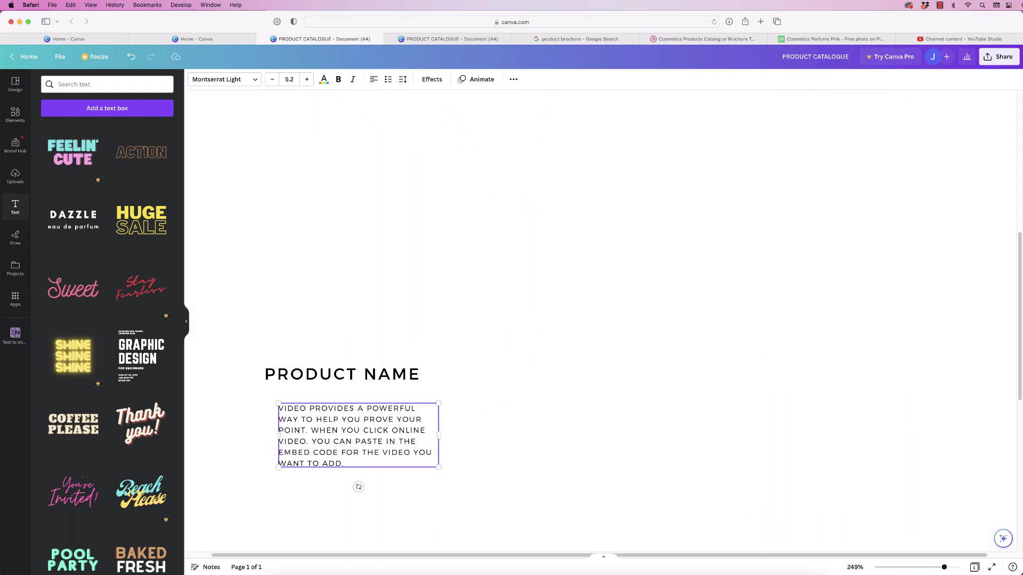
{"action": "left_click_drag", "start_coordinate": [371, 432], "coordinate": [334, 449]}
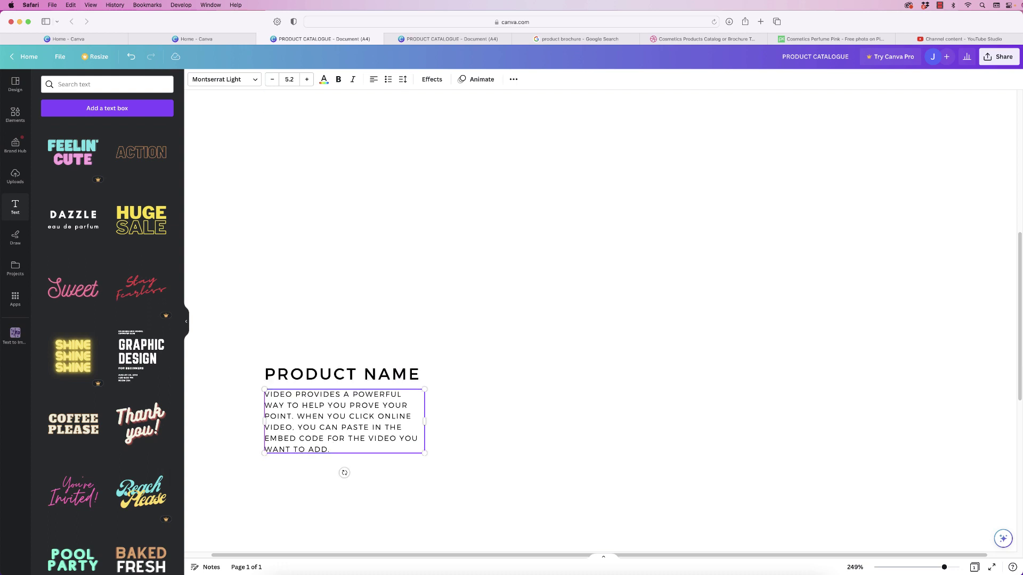
Duplicate the PRODUCT NAME text and place the copy just below the description paragraph
{"action": "scroll", "coordinate": [333, 449], "scroll_direction": "down", "scroll_amount": 5}
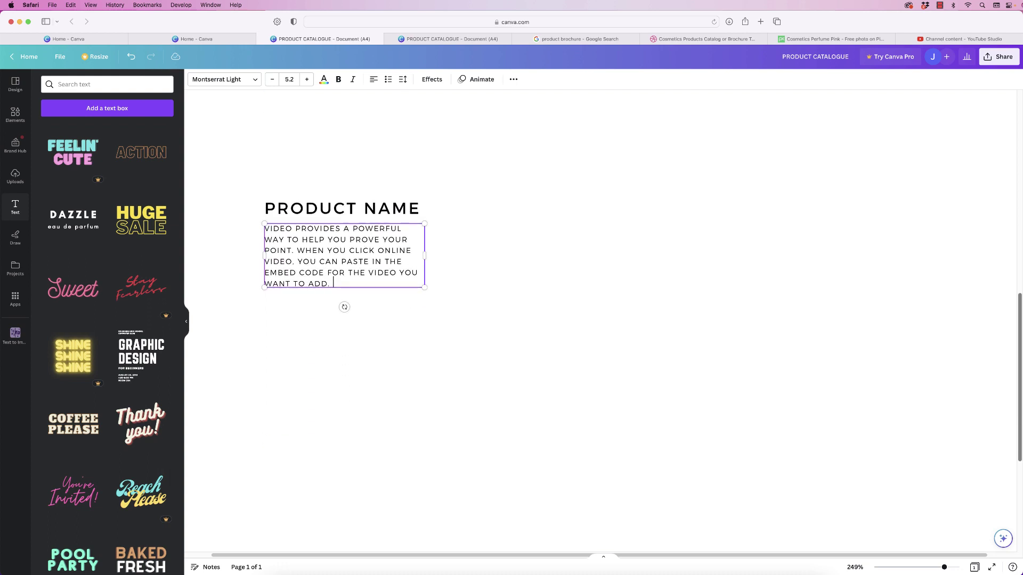
{"action": "left_click", "coordinate": [342, 204]}
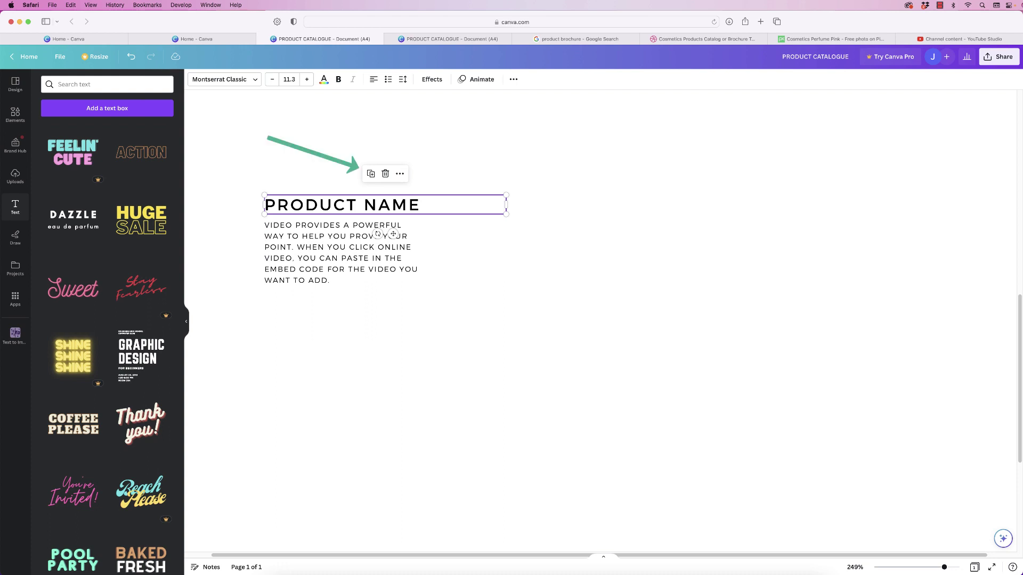
{"action": "left_click", "coordinate": [371, 174]}
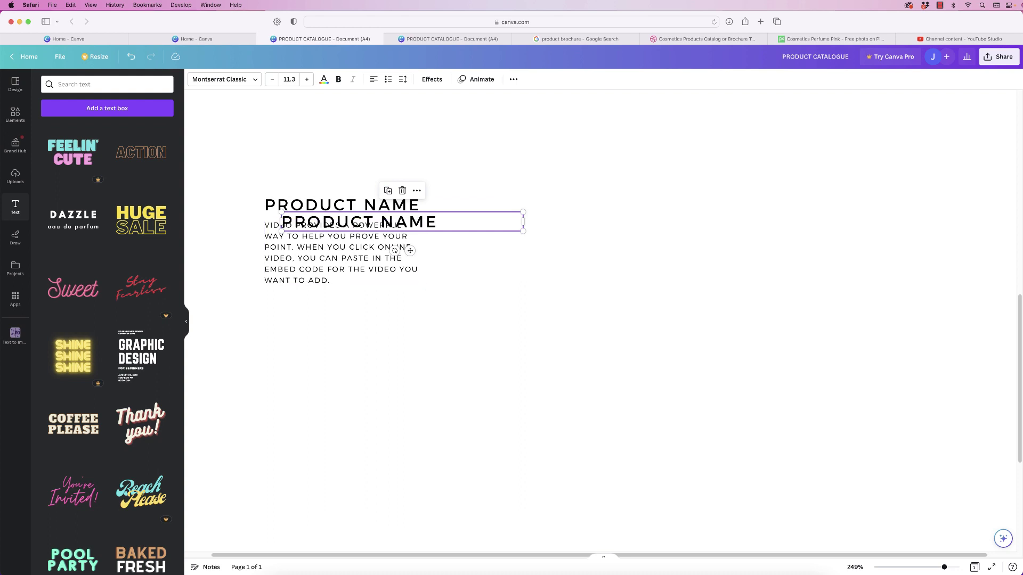
{"action": "left_click_drag", "start_coordinate": [410, 251], "coordinate": [389, 337]}
Replace the text of the duplicated PRODUCT NAME box with £6.99 and narrow the box to fit it
{"action": "triple_click", "coordinate": [388, 307]}
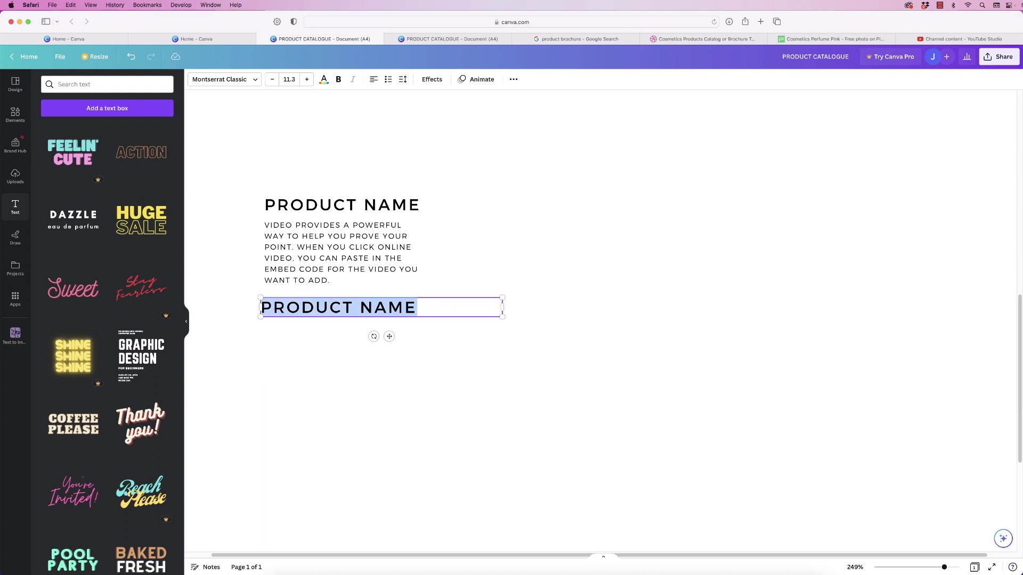
{"action": "type", "text": "£6"}
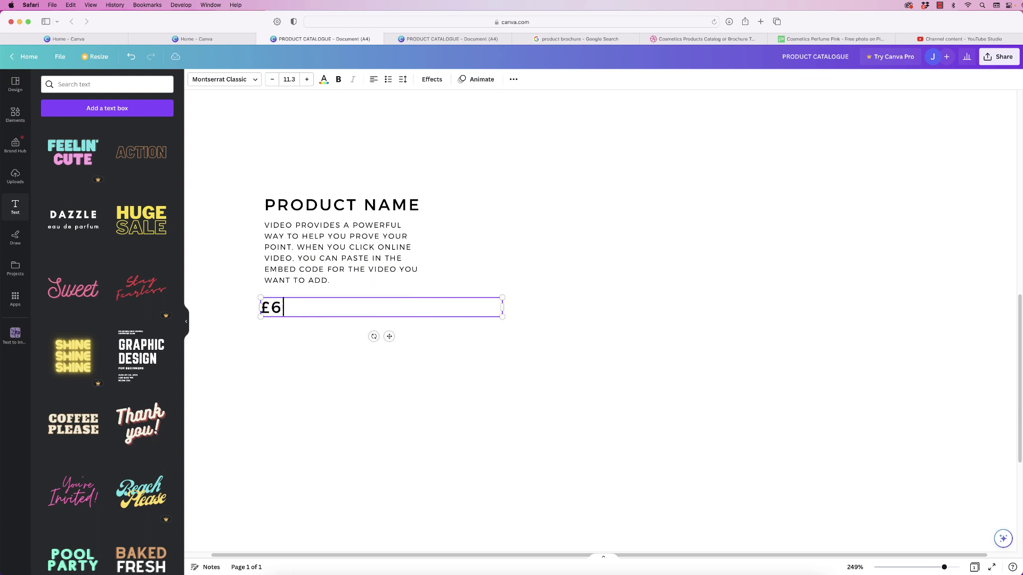
{"action": "type", "text": ".99"}
{"action": "left_click_drag", "start_coordinate": [502, 307], "coordinate": [317, 307]}
{"action": "left_click_drag", "start_coordinate": [944, 567], "coordinate": [924, 567]}
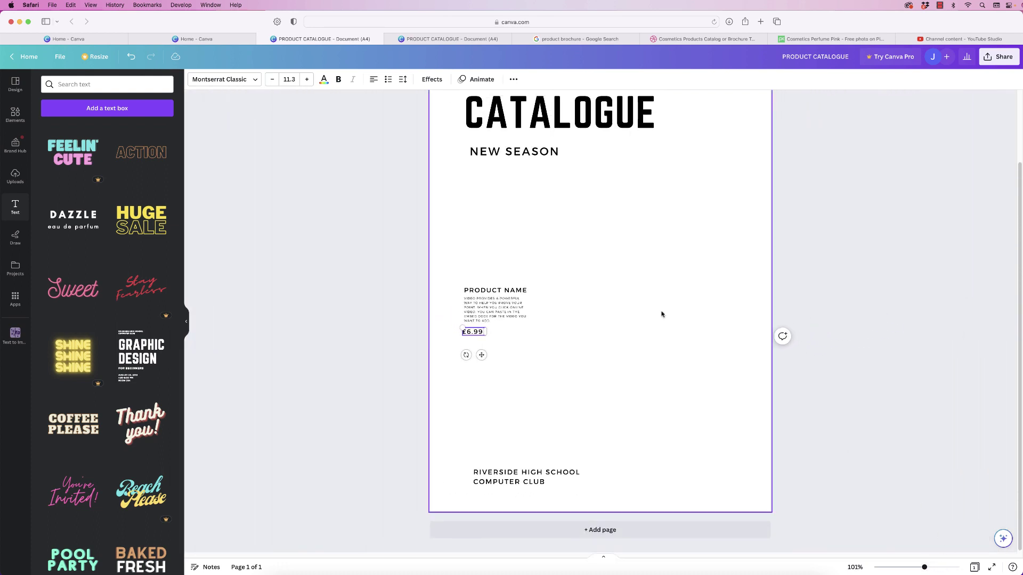
{"action": "left_click", "coordinate": [547, 333]}
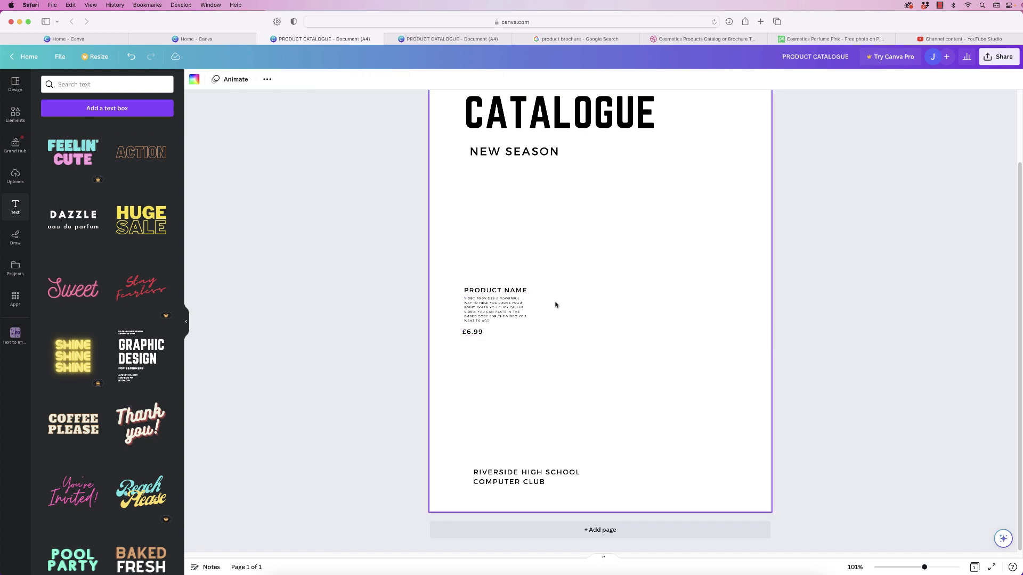
Search the elements library for FRAMES and show all results in the frames category
{"action": "left_click", "coordinate": [13, 115]}
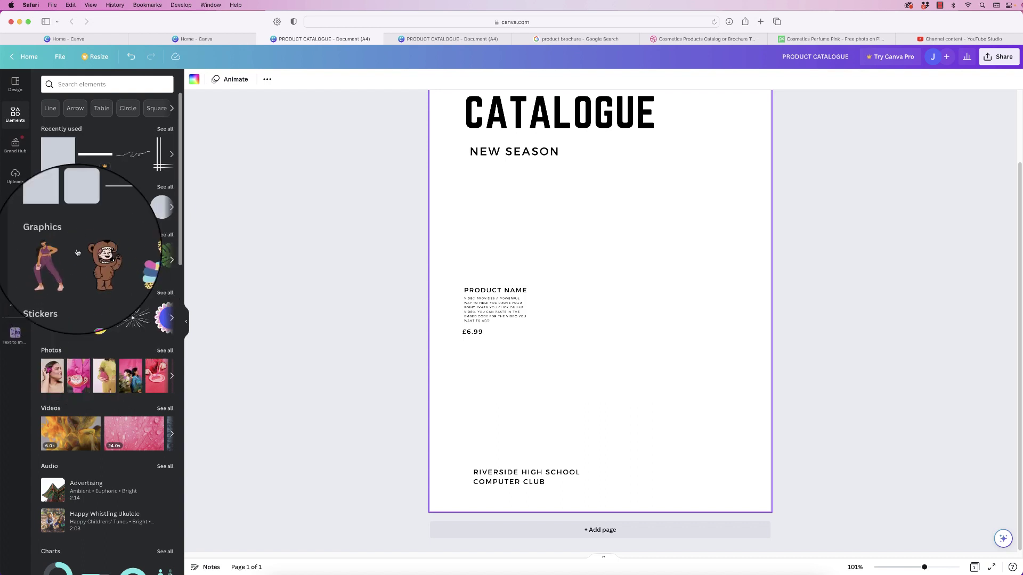
{"action": "left_click", "coordinate": [86, 84]}
{"action": "type", "text": "F"}
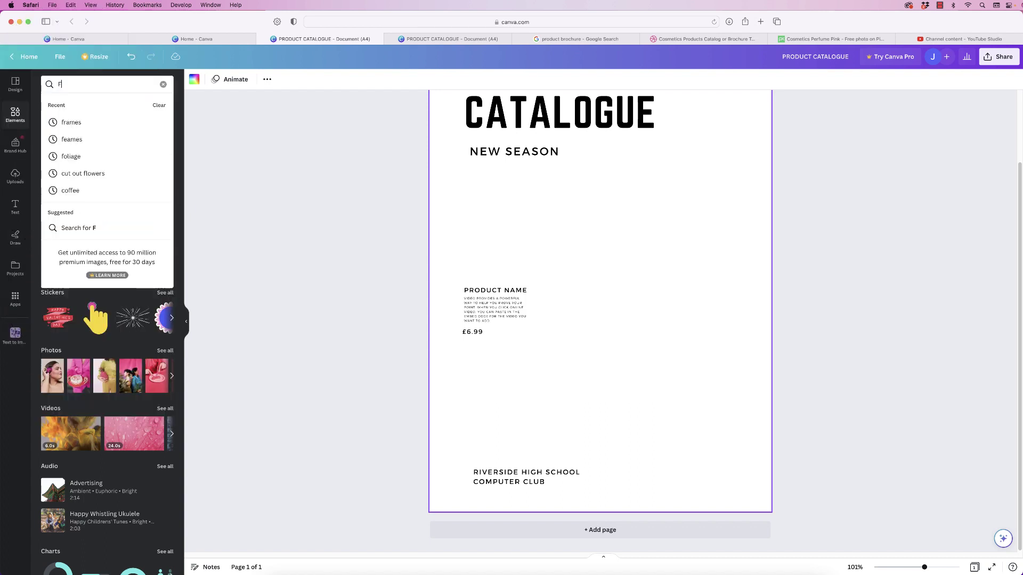
{"action": "type", "text": "RAMES"}
{"action": "key", "text": "Return"}
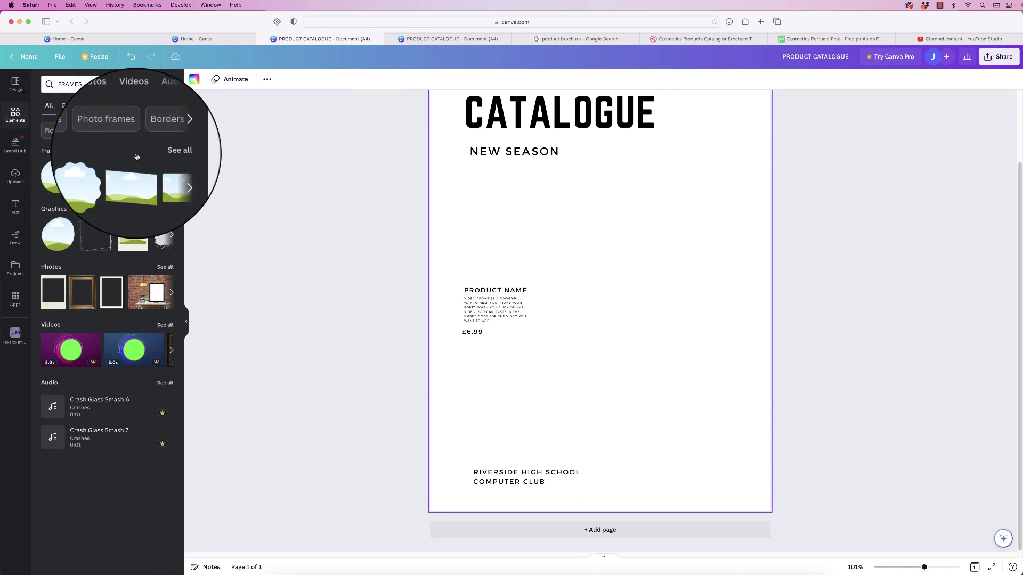
{"action": "left_click", "coordinate": [165, 150]}
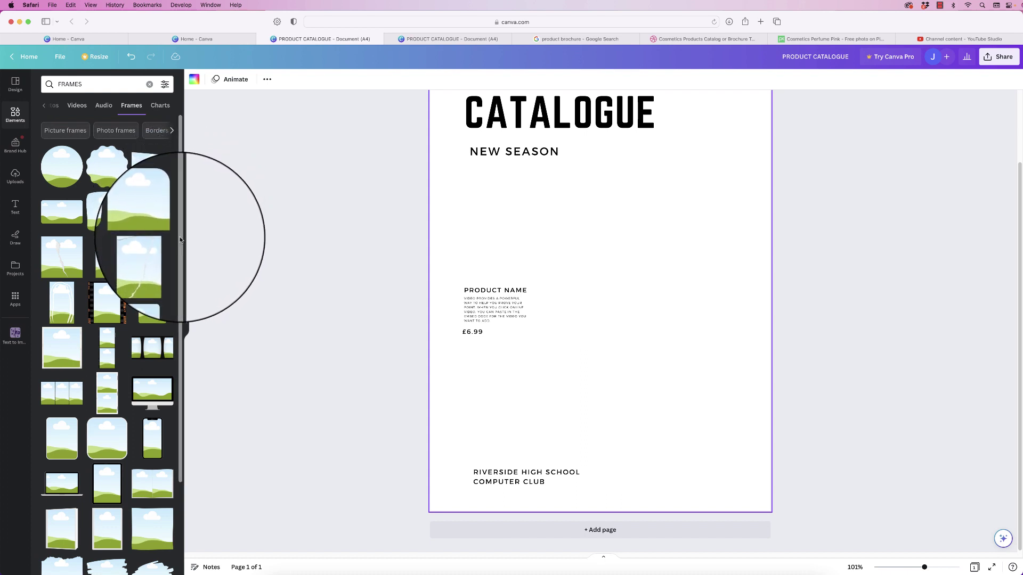
Add a plain square frame above PRODUCT NAME and resize it to about the width of the product text
{"action": "scroll", "coordinate": [182, 238], "scroll_direction": "down", "scroll_amount": 5}
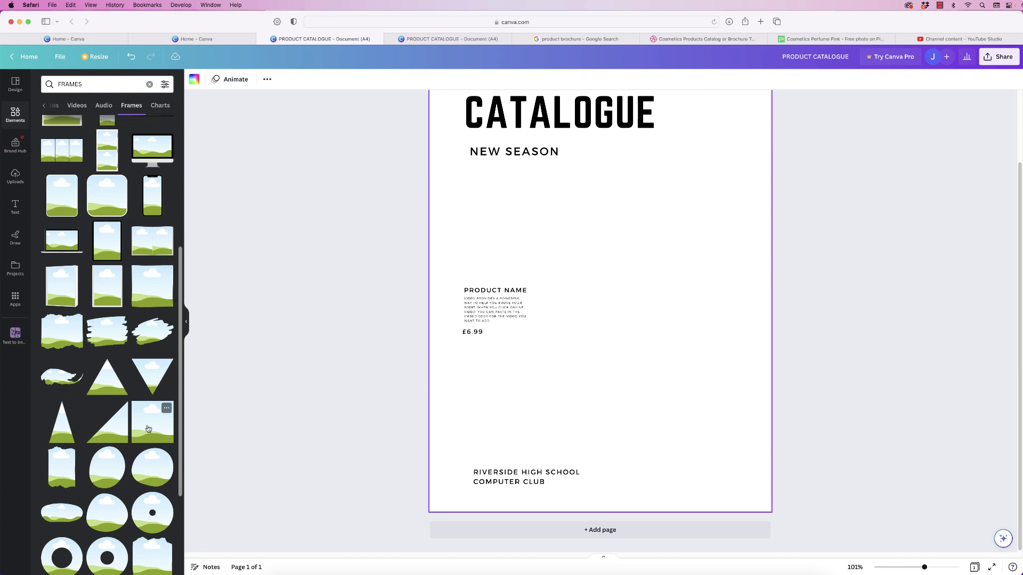
{"action": "left_click_drag", "start_coordinate": [148, 428], "coordinate": [557, 281]}
{"action": "left_click_drag", "start_coordinate": [533, 339], "coordinate": [508, 270]}
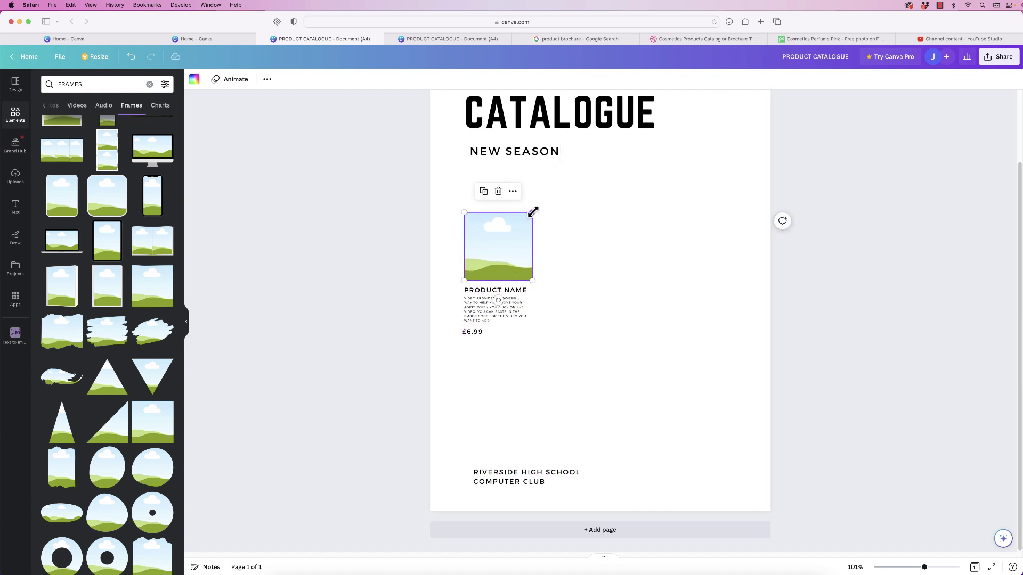
{"action": "left_click_drag", "start_coordinate": [533, 212], "coordinate": [526, 218]}
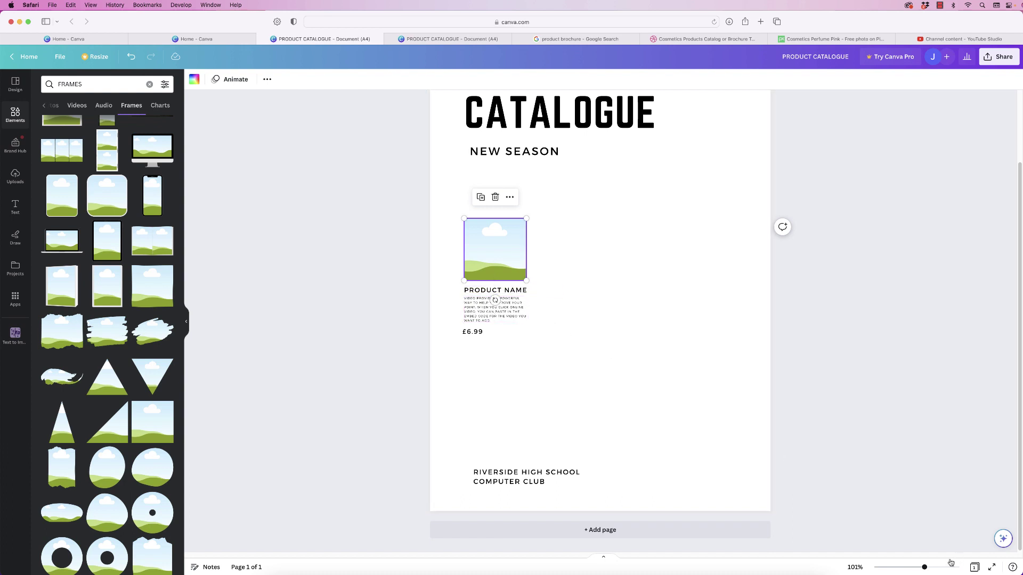
Centre-align the text of the product description paragraph
{"action": "left_click_drag", "start_coordinate": [926, 570], "coordinate": [935, 568]}
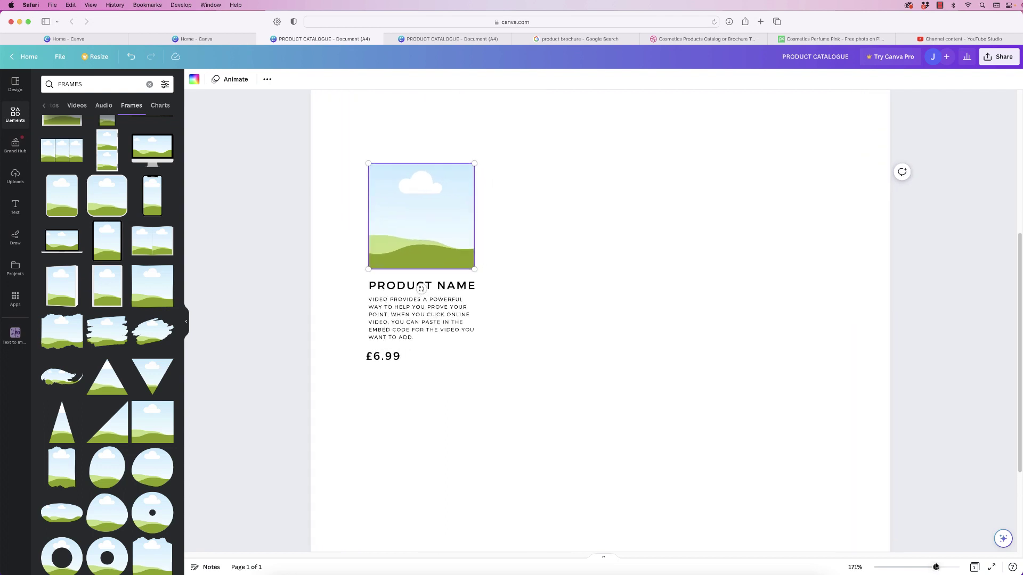
{"action": "left_click", "coordinate": [414, 322]}
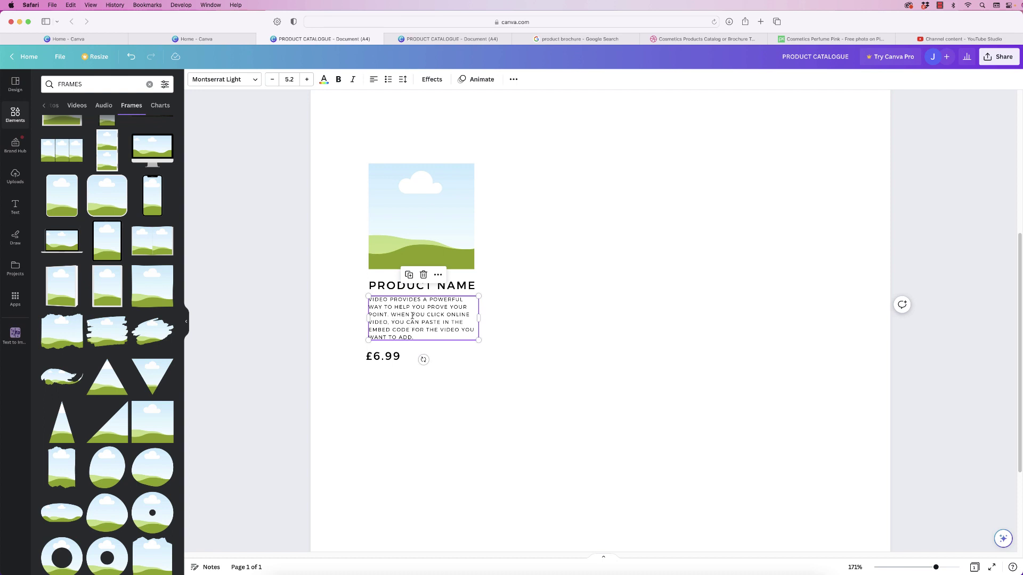
{"action": "left_click", "coordinate": [373, 81]}
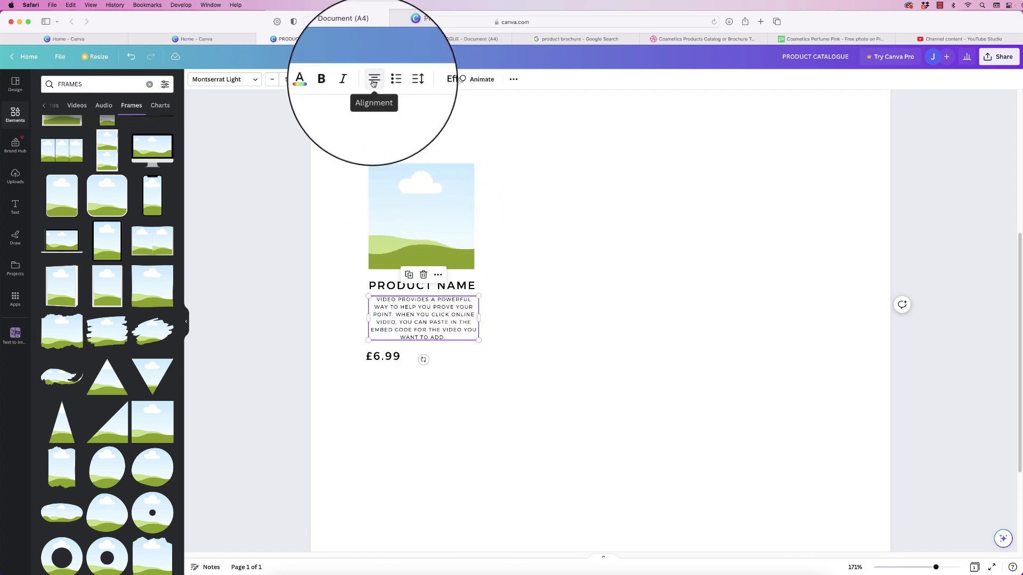
Narrow the PRODUCT NAME box to fit its words and centre-align the text of both PRODUCT NAME and £6.99
{"action": "left_click", "coordinate": [388, 285]}
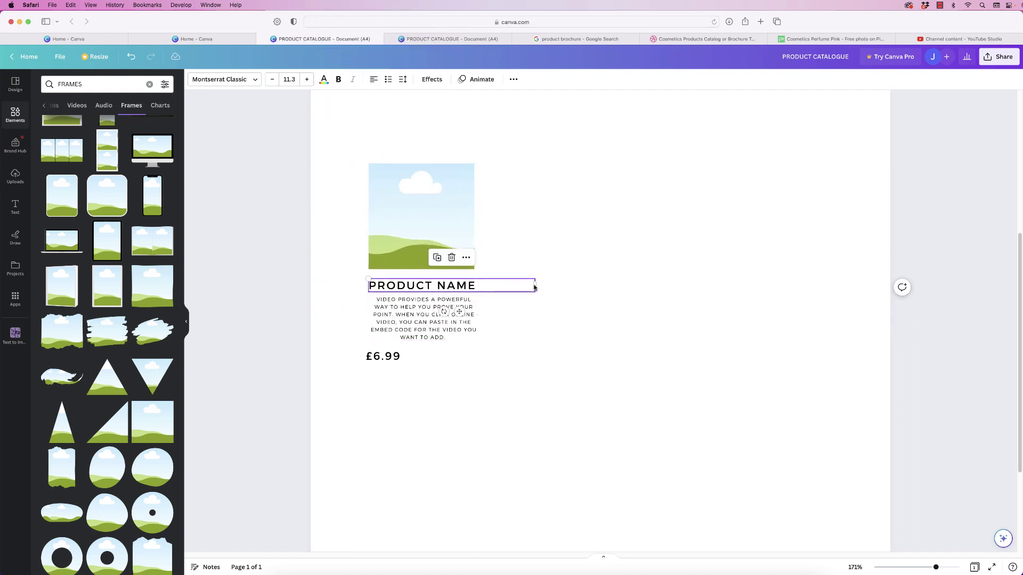
{"action": "left_click_drag", "start_coordinate": [534, 285], "coordinate": [525, 283]}
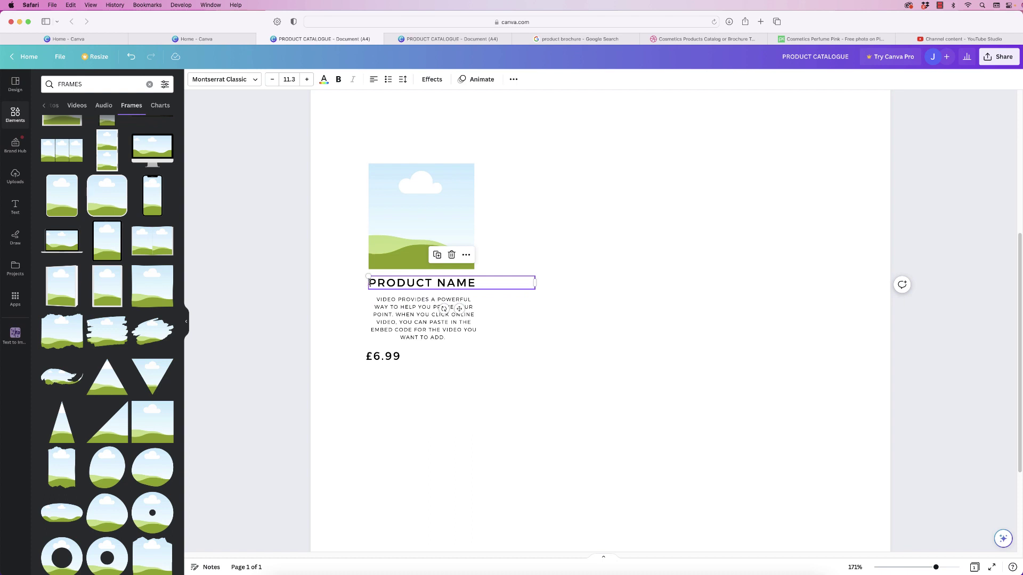
{"action": "mouse_move", "coordinate": [368, 281]}
{"action": "left_mouse_down"}
{"action": "mouse_move", "coordinate": [347, 281]}
{"action": "mouse_move", "coordinate": [362, 281]}
{"action": "left_mouse_up"}
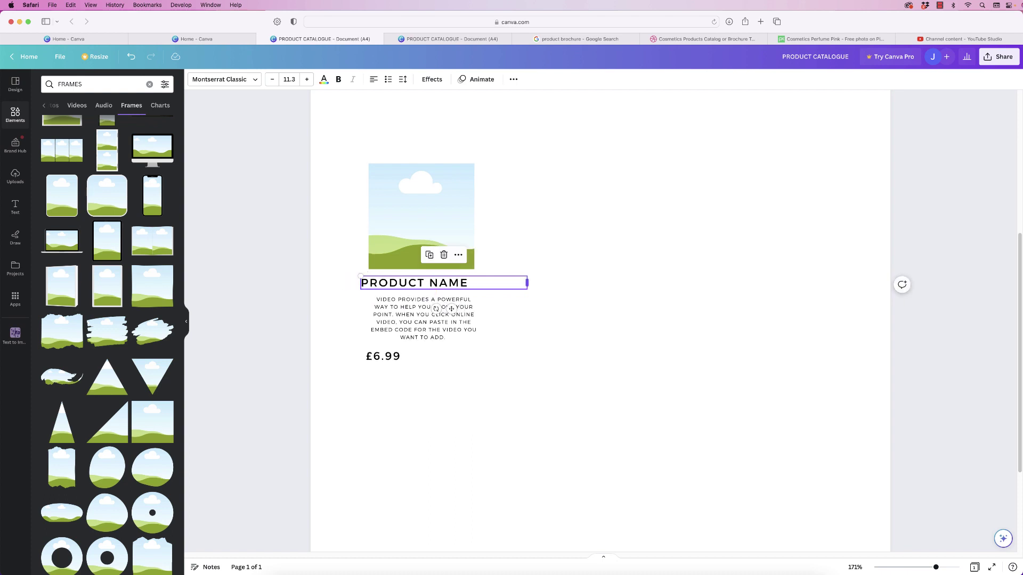
{"action": "left_click_drag", "start_coordinate": [527, 283], "coordinate": [474, 283]}
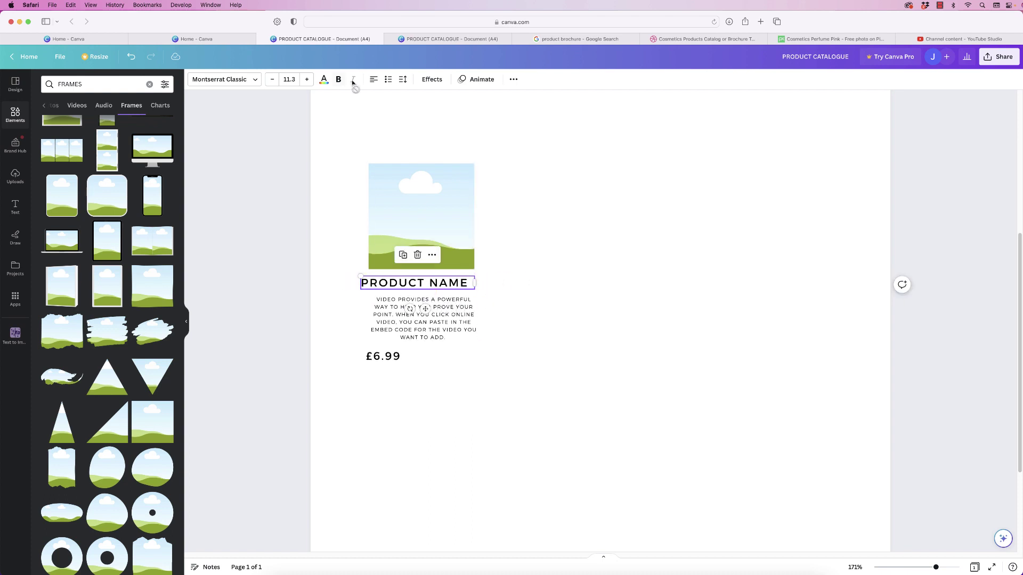
{"action": "left_click", "coordinate": [374, 79]}
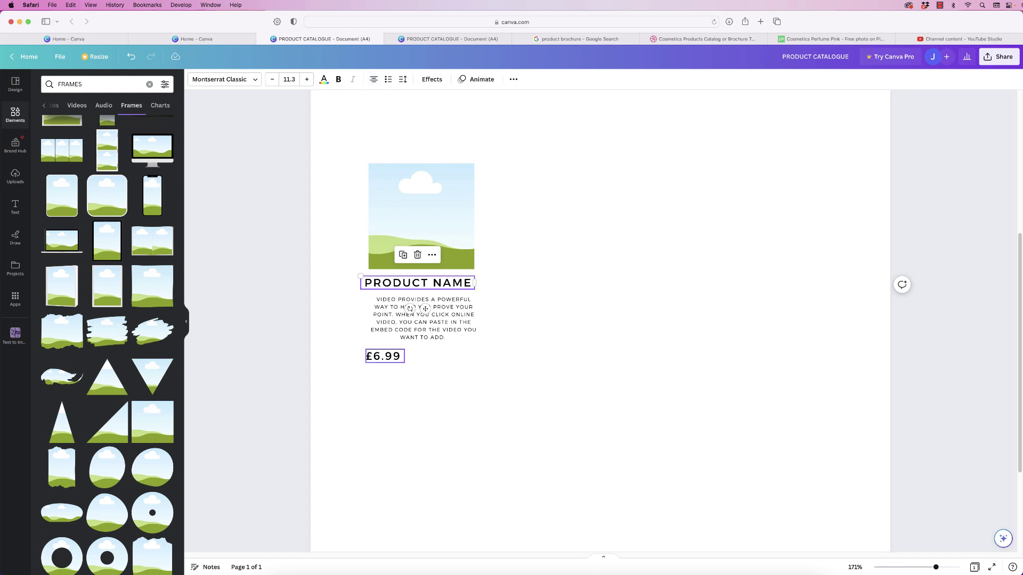
{"action": "left_click", "coordinate": [382, 356]}
{"action": "left_click", "coordinate": [373, 79]}
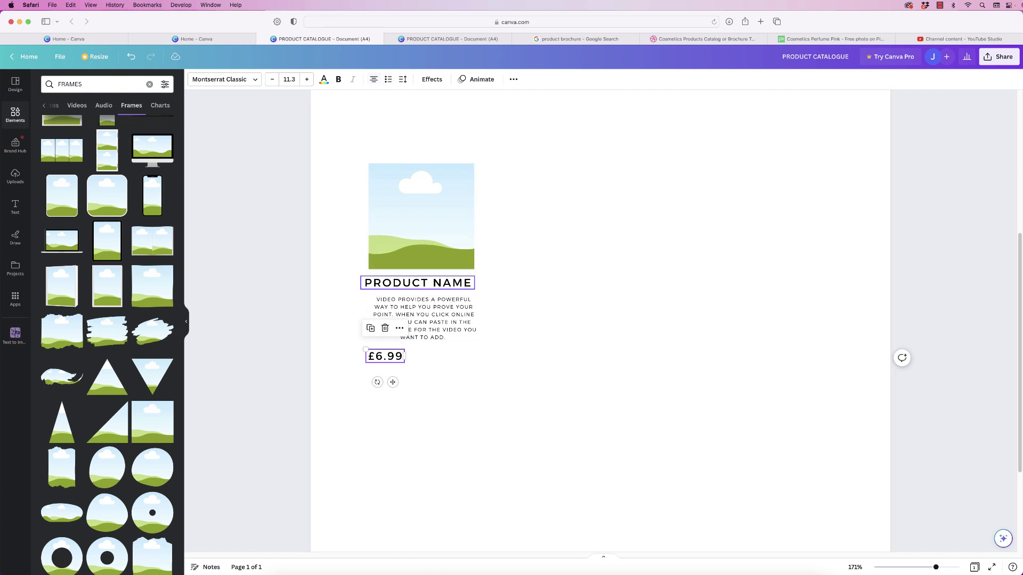
Align the frame, product name, description and price to a common horizontal centre and group them
{"action": "left_click_drag", "start_coordinate": [490, 357], "coordinate": [459, 337]}
{"action": "left_click_drag", "start_coordinate": [508, 190], "coordinate": [387, 357]}
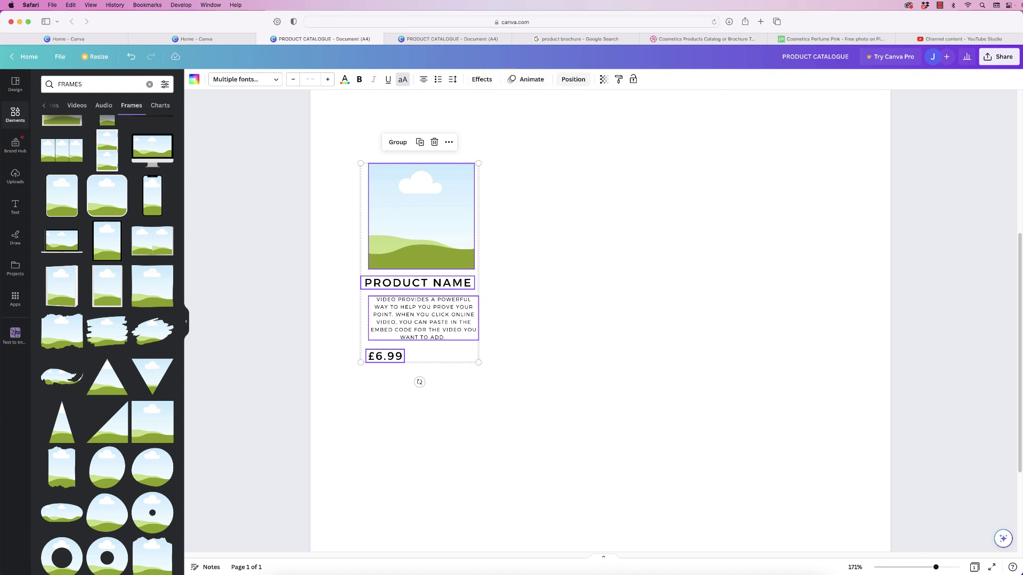
{"action": "left_click", "coordinate": [573, 79]}
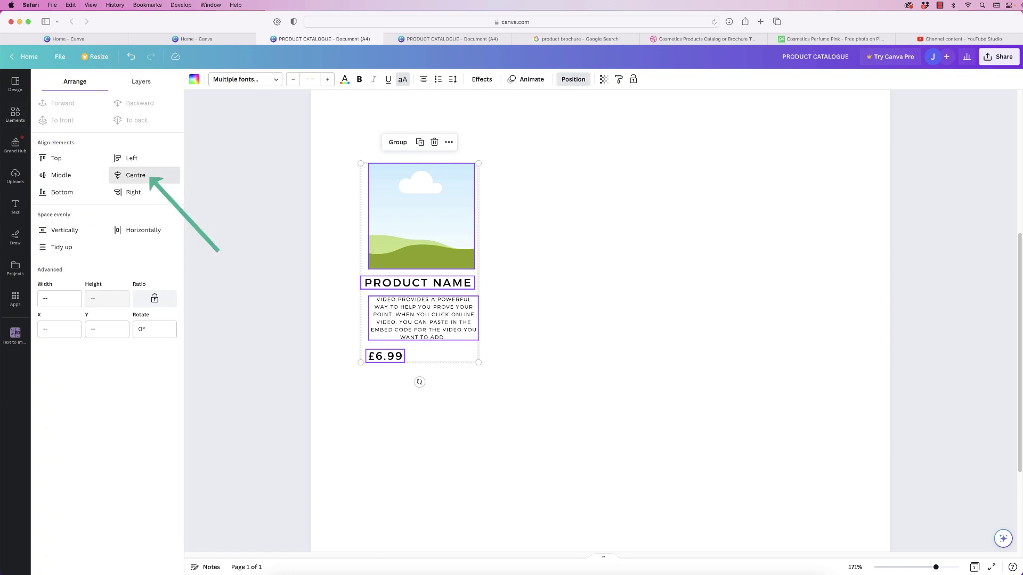
{"action": "left_click", "coordinate": [136, 175]}
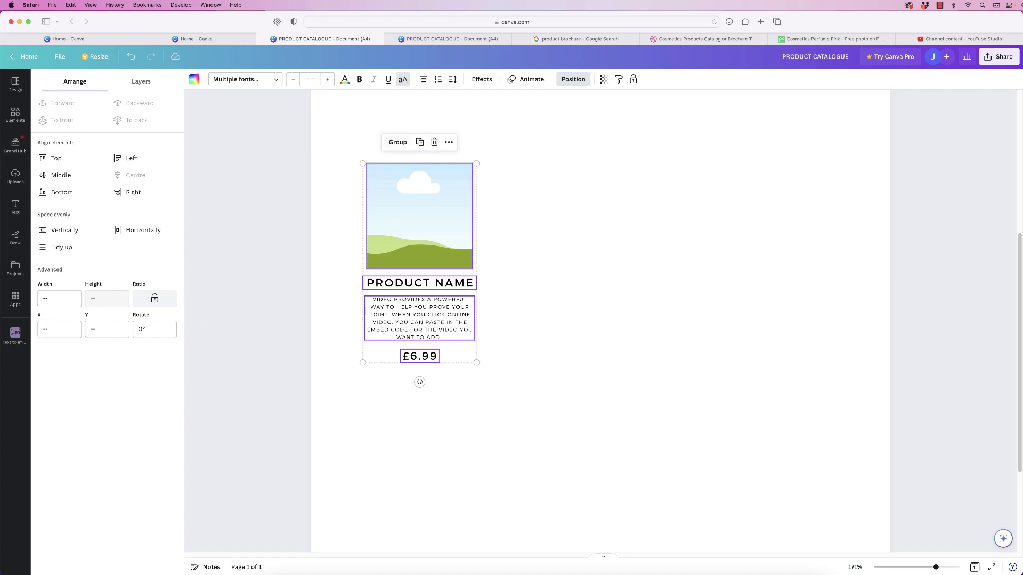
{"action": "left_click", "coordinate": [398, 143]}
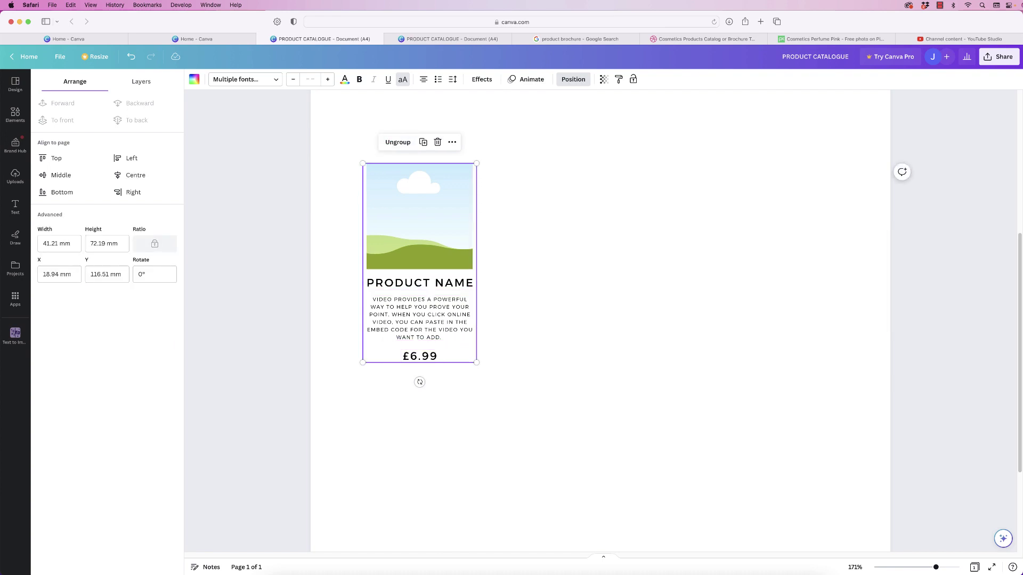
Duplicate the grouped product block twice and arrange the three blocks in a side-by-side row across the page
{"action": "mouse_move", "coordinate": [419, 262]}
{"action": "left_mouse_down"}
{"action": "mouse_move", "coordinate": [564, 305]}
{"action": "mouse_move", "coordinate": [456, 214]}
{"action": "mouse_move", "coordinate": [471, 271]}
{"action": "mouse_move", "coordinate": [434, 252]}
{"action": "mouse_move", "coordinate": [434, 260]}
{"action": "left_mouse_up"}
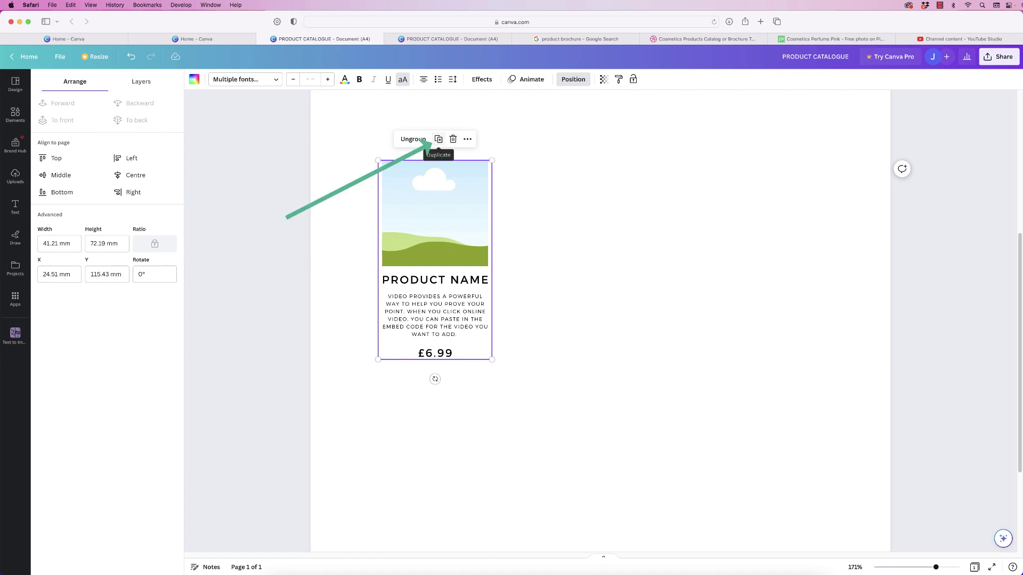
{"action": "left_click", "coordinate": [438, 139]}
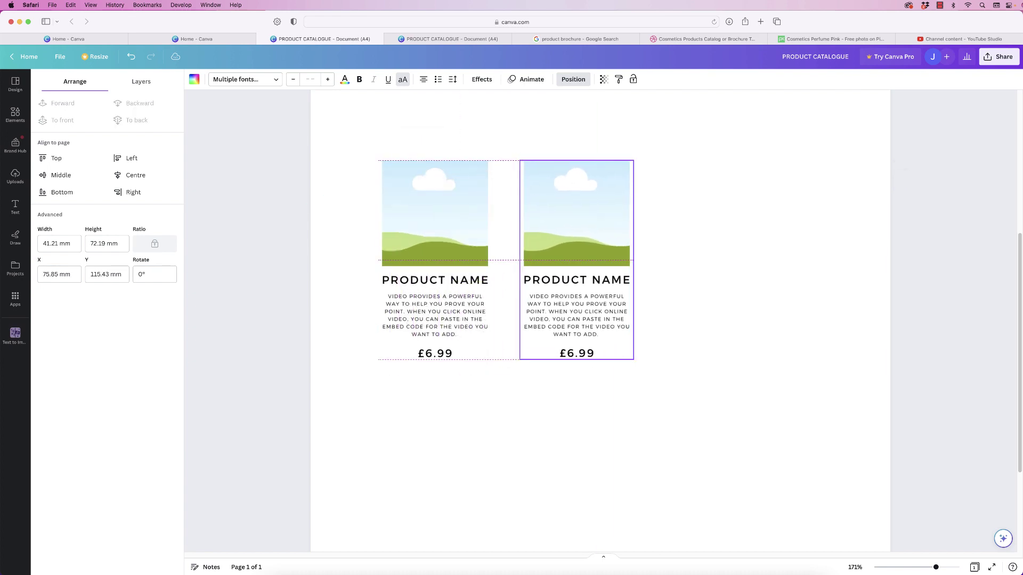
{"action": "left_click", "coordinate": [584, 139]}
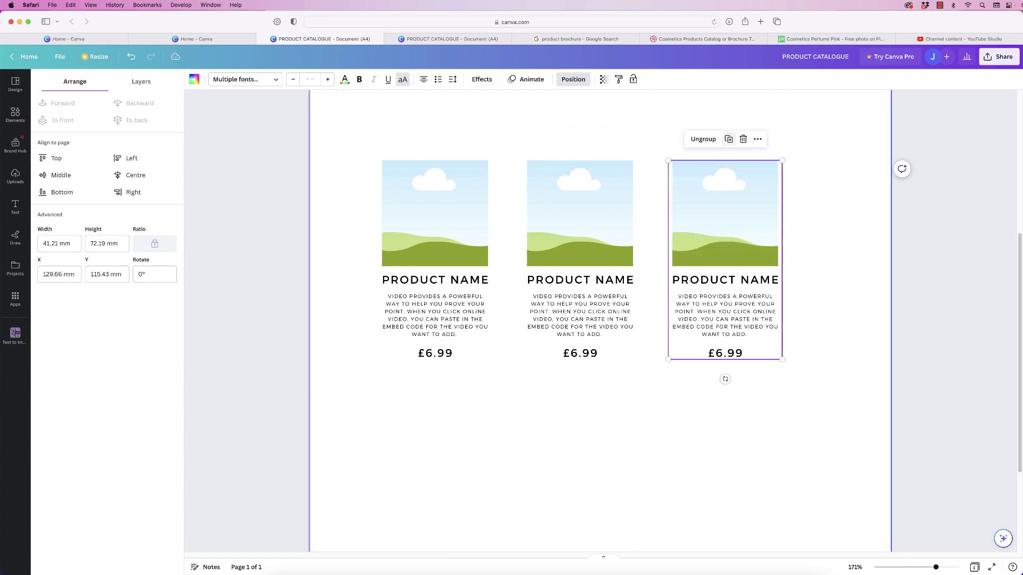
{"action": "left_click_drag", "start_coordinate": [725, 224], "coordinate": [745, 219]}
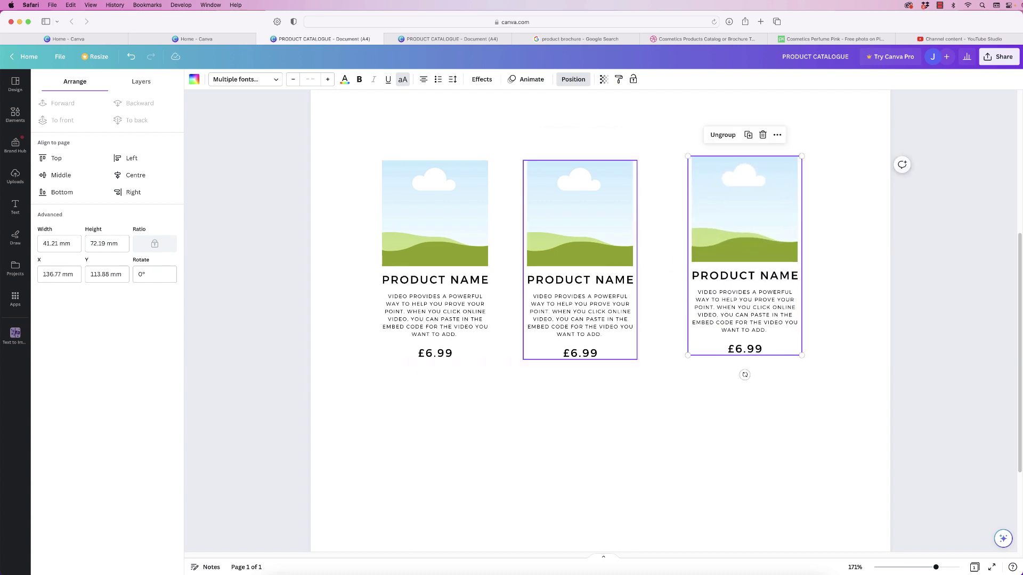
{"action": "left_click_drag", "start_coordinate": [579, 224], "coordinate": [603, 219]}
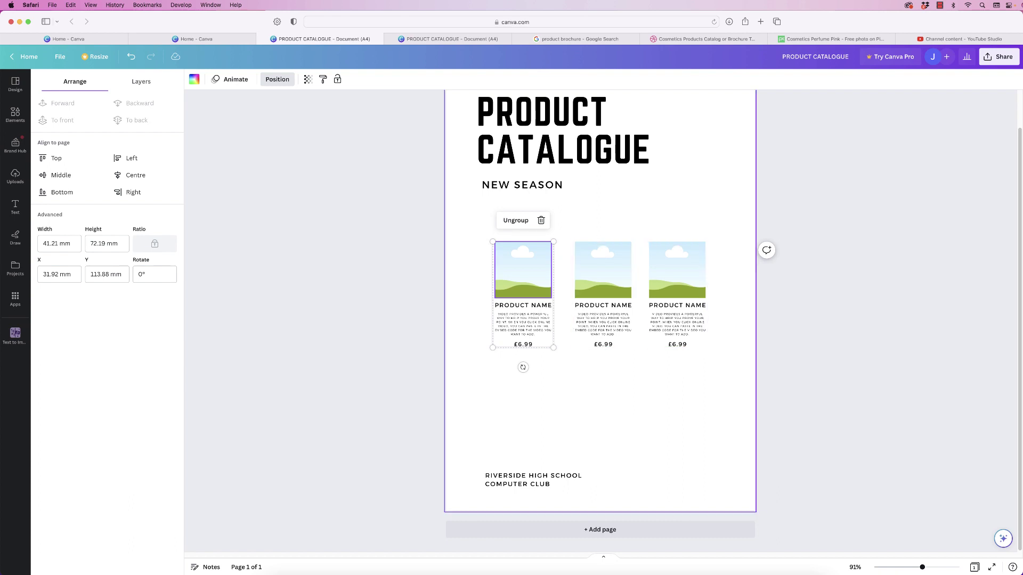
Space the three product blocks evenly in the horizontal direction and group them into one row
{"action": "left_click_drag", "start_coordinate": [689, 362], "coordinate": [525, 279]}
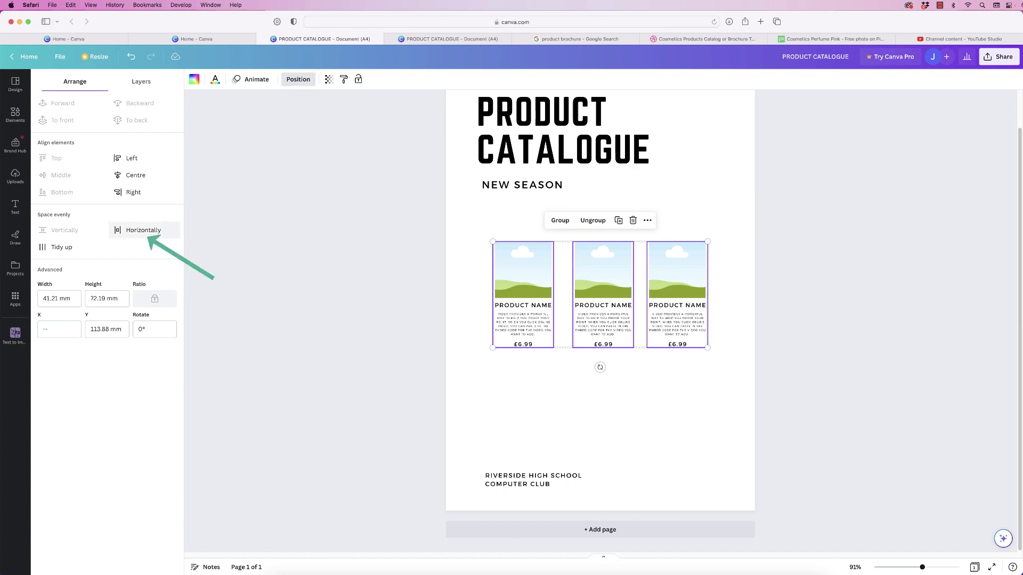
{"action": "left_click", "coordinate": [137, 232]}
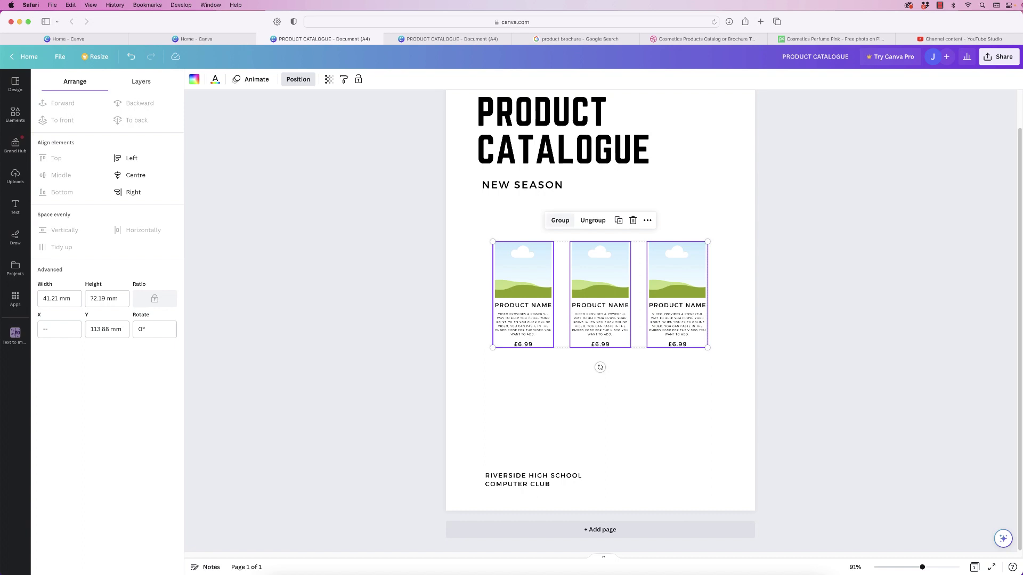
{"action": "left_click", "coordinate": [560, 220]}
Move the product row up beneath NEW SEASON, duplicate it and place the copy below as a second row, centred on the page
{"action": "left_click_drag", "start_coordinate": [600, 295], "coordinate": [597, 258]}
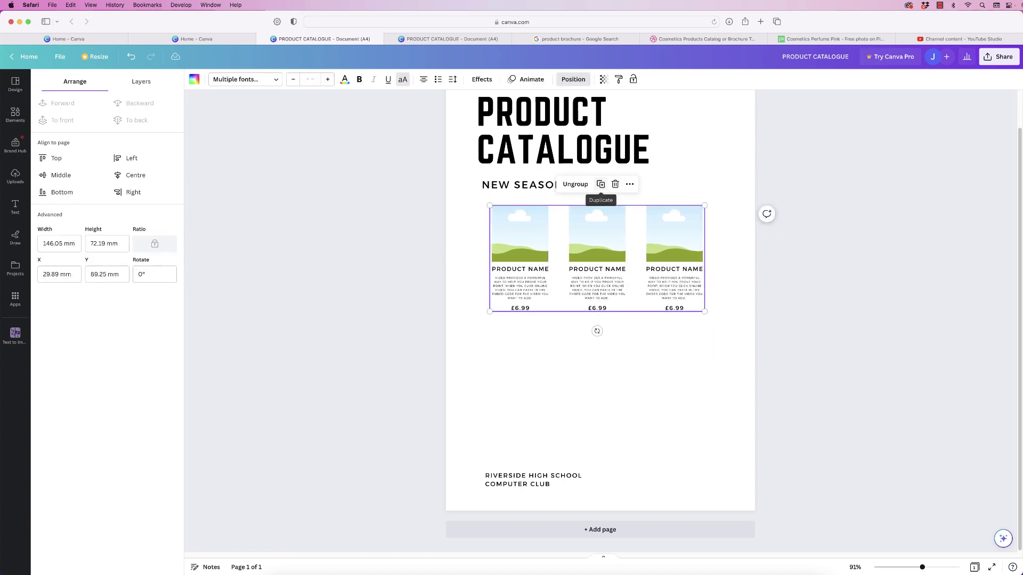
{"action": "left_click", "coordinate": [600, 184]}
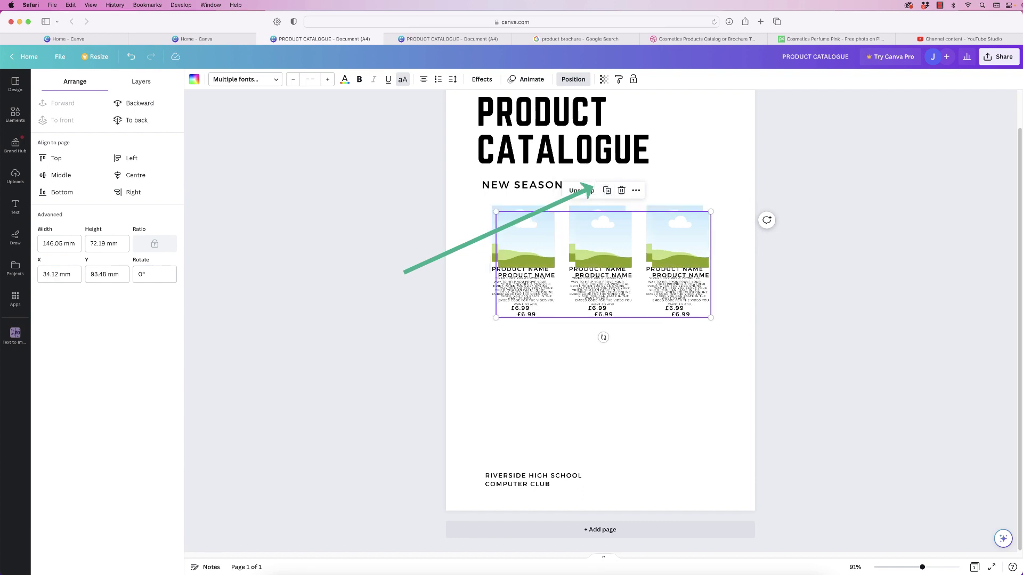
{"action": "left_click_drag", "start_coordinate": [602, 251], "coordinate": [603, 388]}
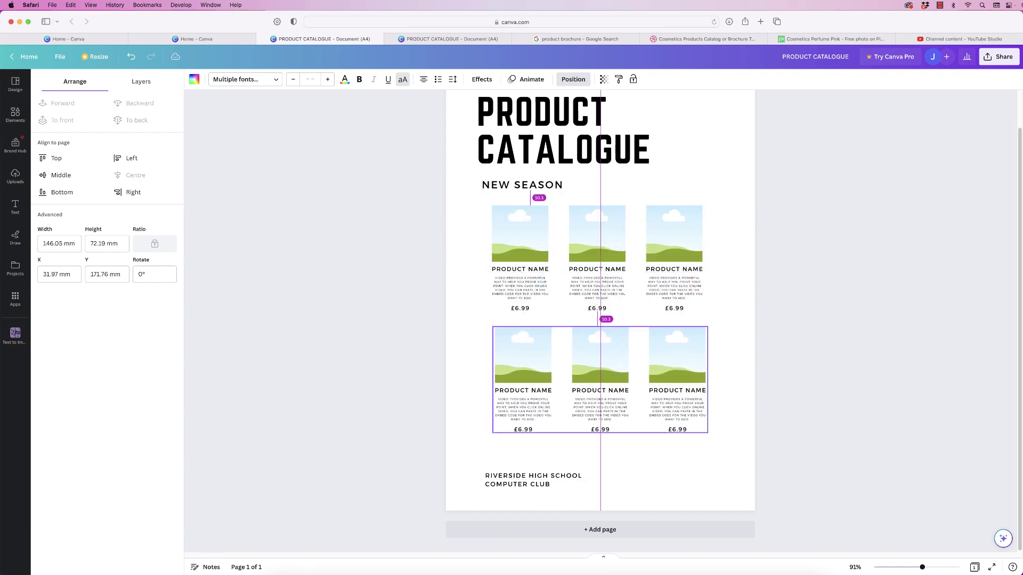
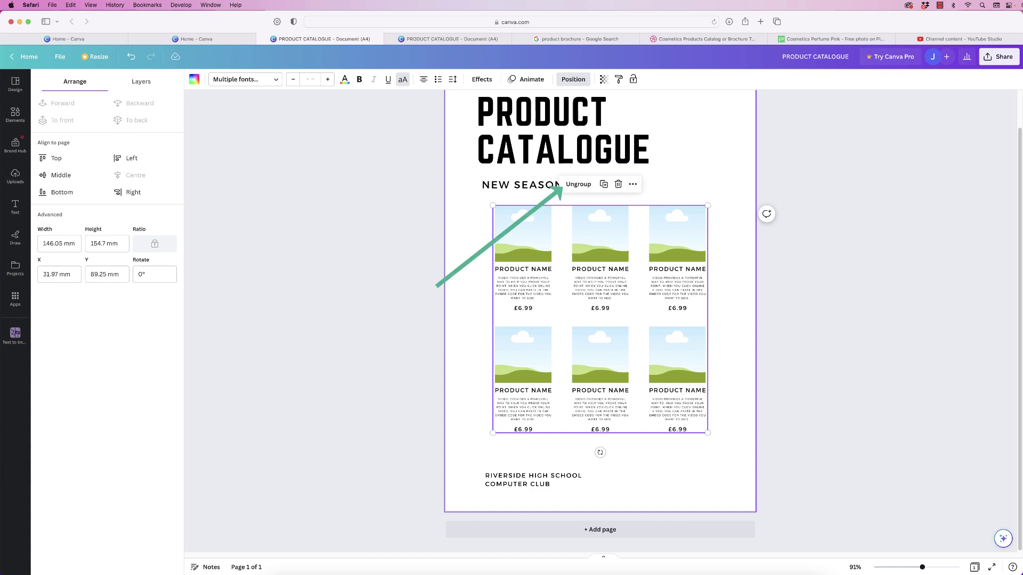
Ungroup the two product rows into separate elements and look through the uploaded images
{"action": "left_click", "coordinate": [566, 185]}
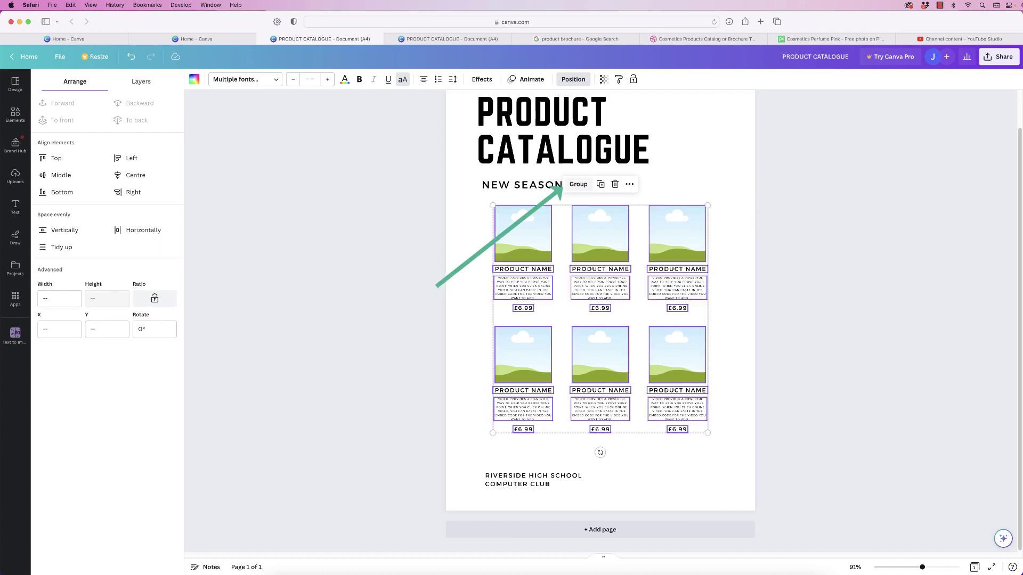
{"action": "left_click", "coordinate": [15, 115]}
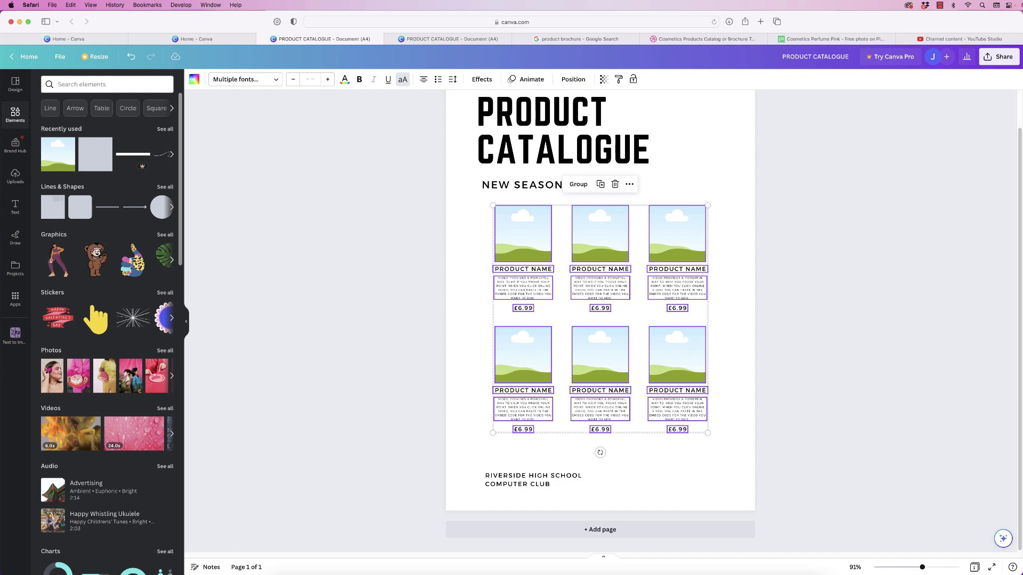
{"action": "left_click", "coordinate": [15, 176]}
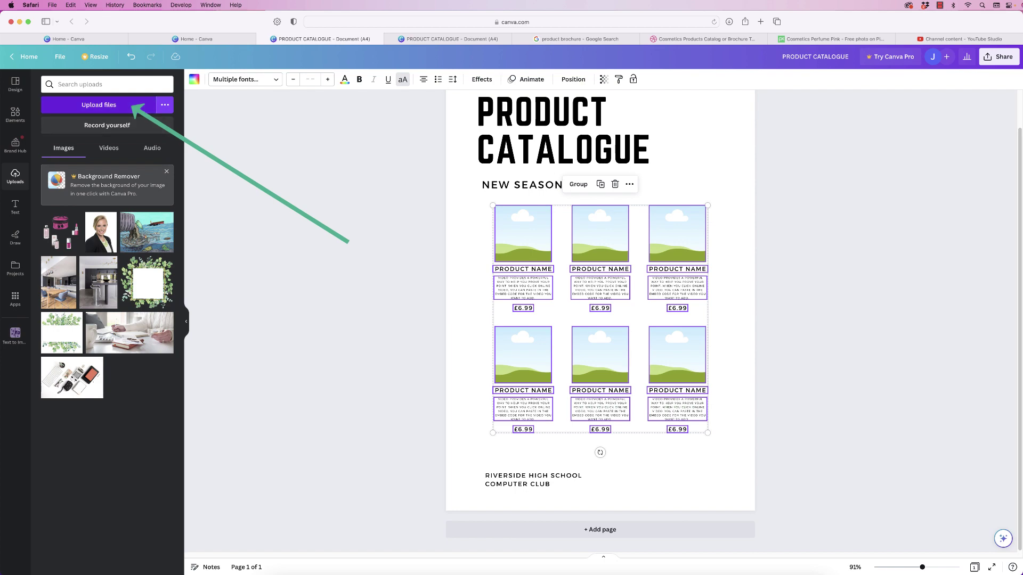
{"action": "left_click", "coordinate": [99, 104]}
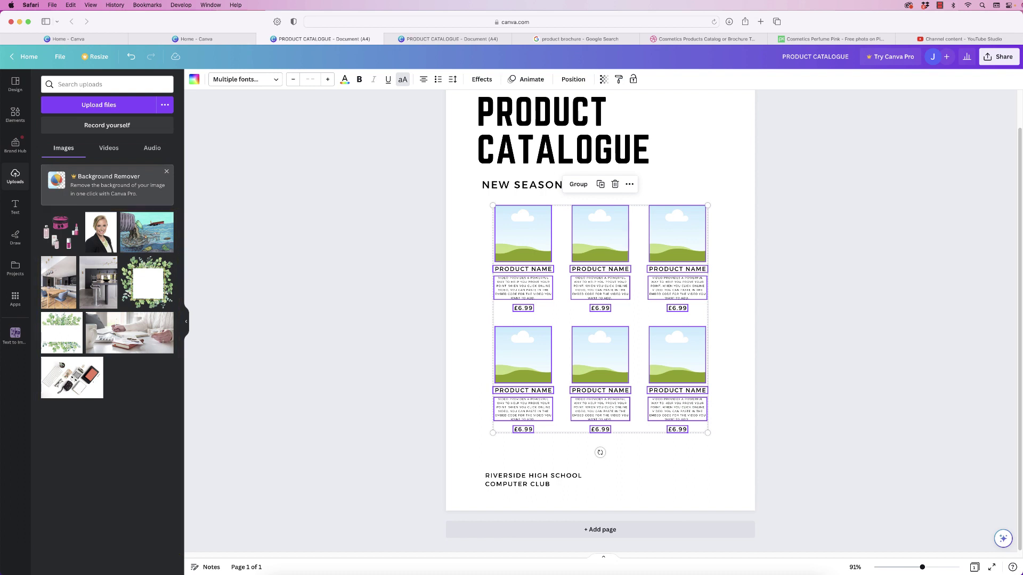
Search the photo library for CHAIRS
{"action": "left_click", "coordinate": [15, 114]}
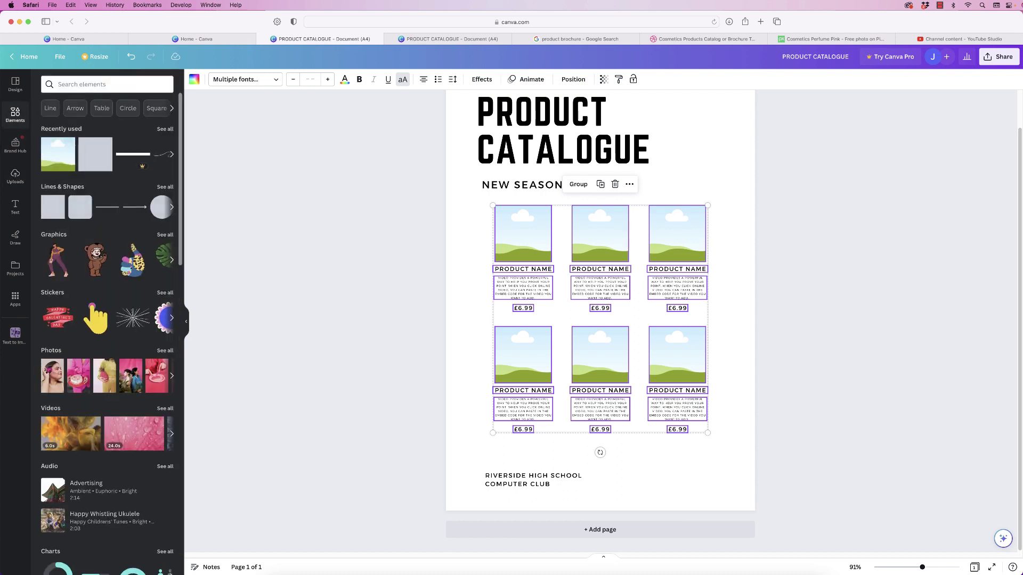
{"action": "left_click", "coordinate": [165, 350]}
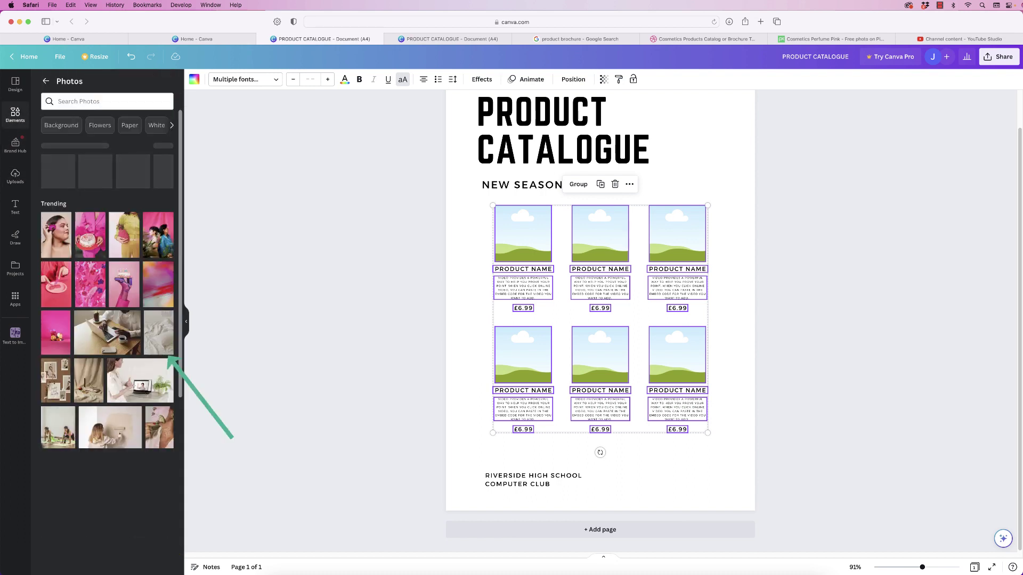
{"action": "left_click", "coordinate": [127, 103]}
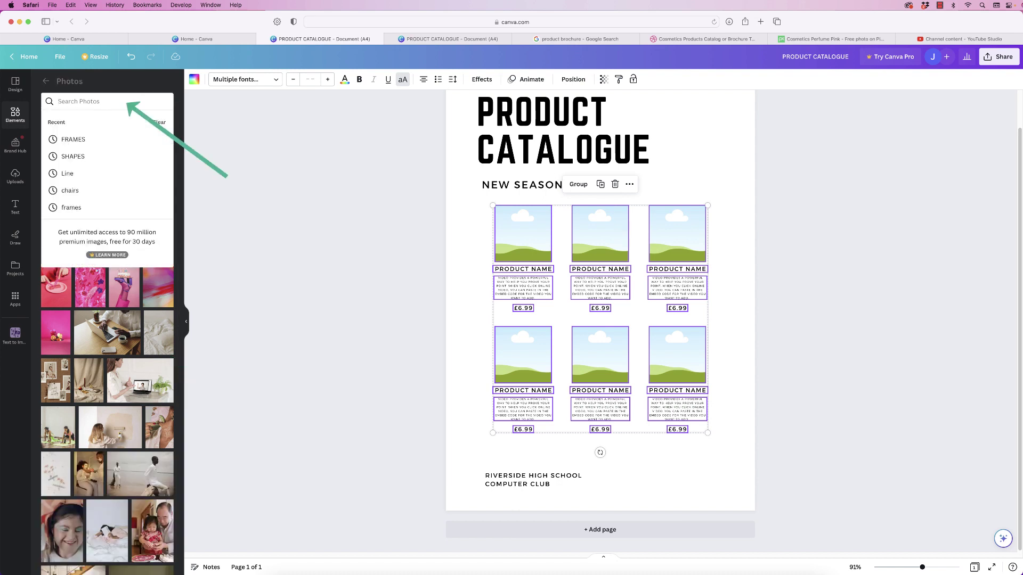
{"action": "type", "text": "CHAIRS"}
{"action": "key", "text": "Return"}
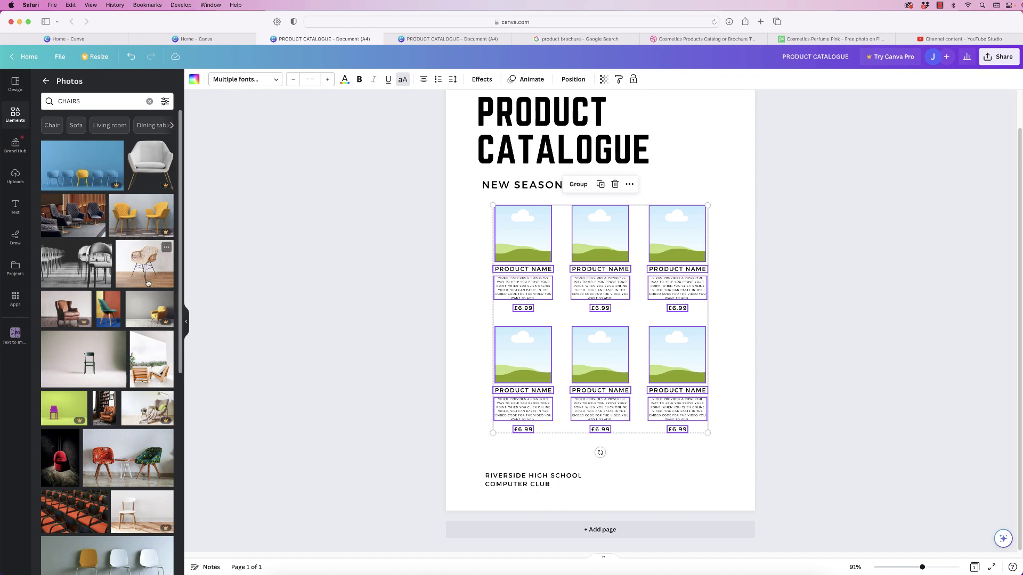
Place the rattan chair photo in the first frame of the upper row and centre the chair within its crop
{"action": "left_click_drag", "start_coordinate": [139, 273], "coordinate": [516, 249]}
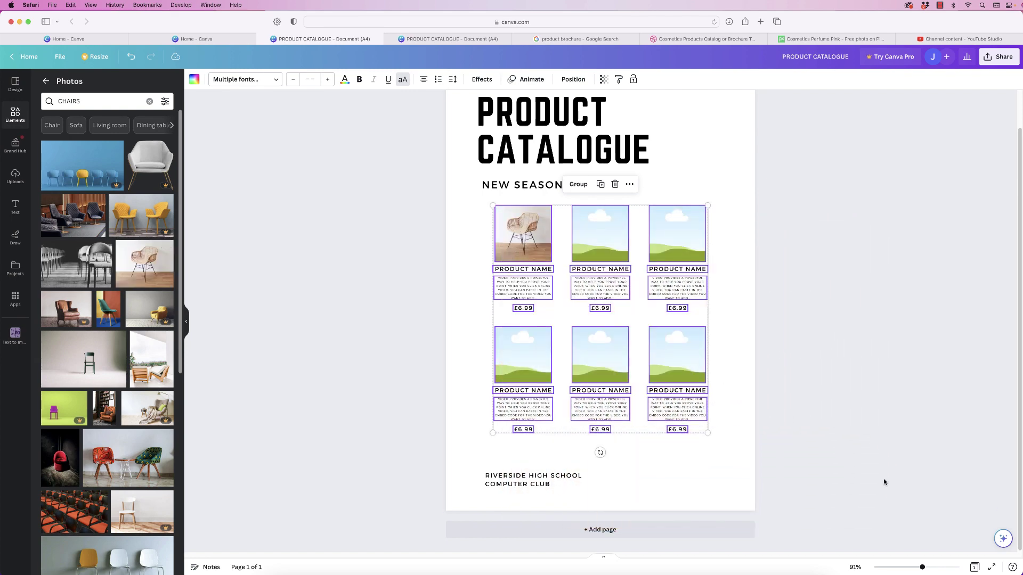
{"action": "left_click_drag", "start_coordinate": [923, 569], "coordinate": [934, 568]}
{"action": "scroll", "coordinate": [506, 305], "scroll_direction": "up", "scroll_amount": 2}
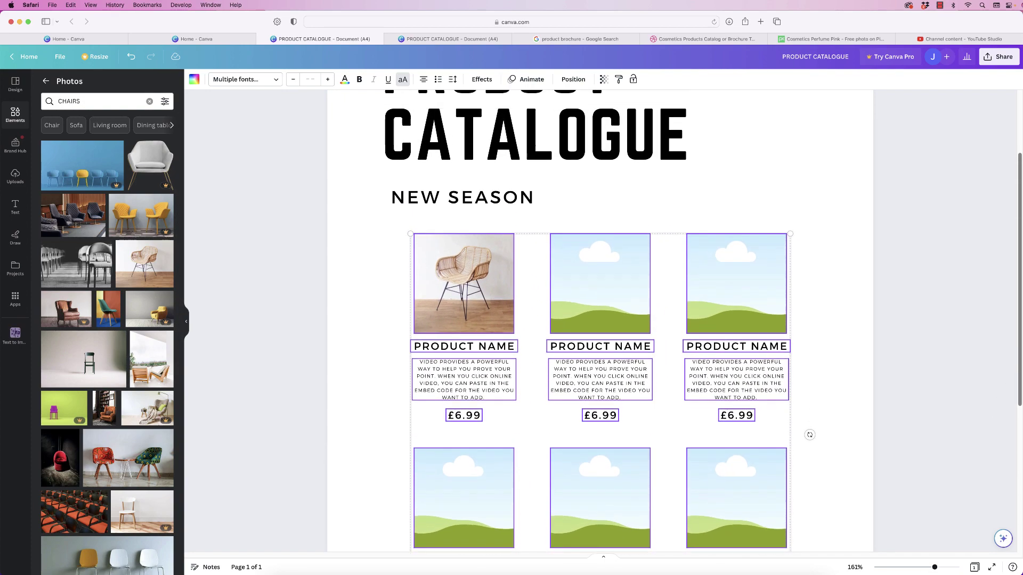
{"action": "double_click", "coordinate": [469, 288]}
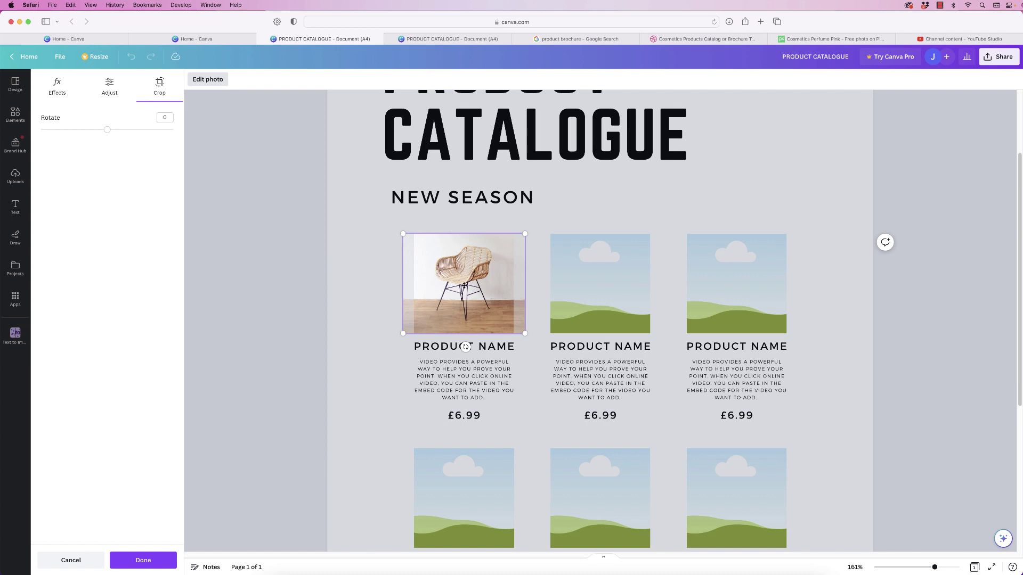
{"action": "left_click_drag", "start_coordinate": [464, 286], "coordinate": [470, 291]}
{"action": "key", "text": "Return"}
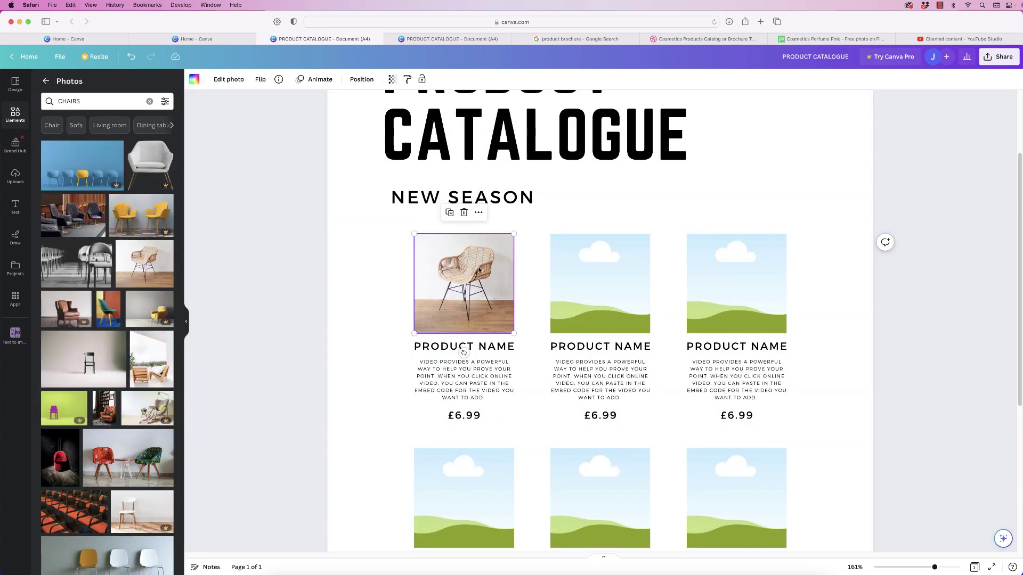
Detach the rattan chair photo from its frame, put it back in the same frame and centre its crop
{"action": "left_click", "coordinate": [479, 214]}
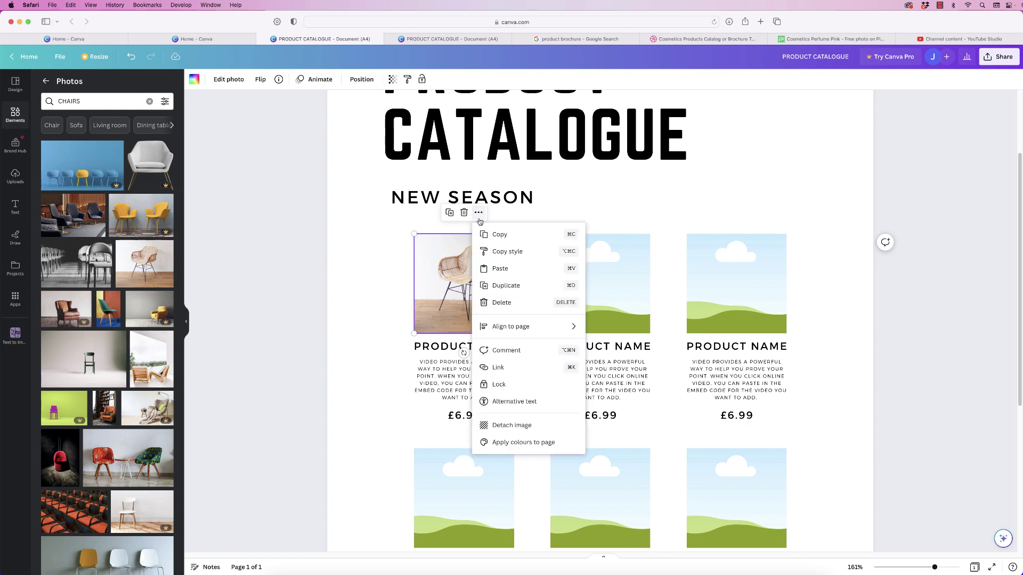
{"action": "left_click", "coordinate": [500, 429]}
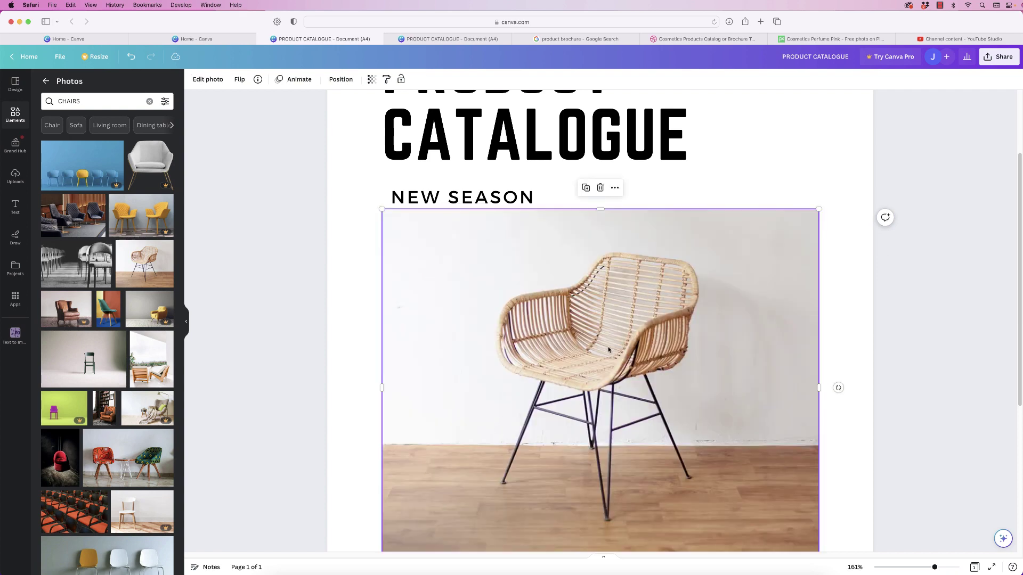
{"action": "left_click_drag", "start_coordinate": [597, 383], "coordinate": [480, 306]}
{"action": "double_click", "coordinate": [471, 281]}
{"action": "left_click_drag", "start_coordinate": [470, 280], "coordinate": [470, 282]}
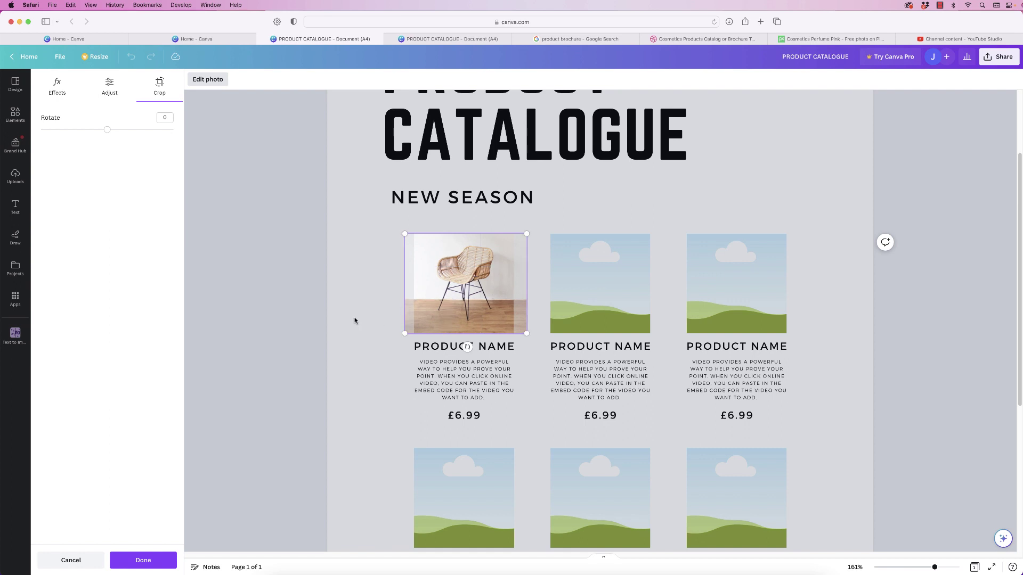
{"action": "left_click", "coordinate": [307, 312]}
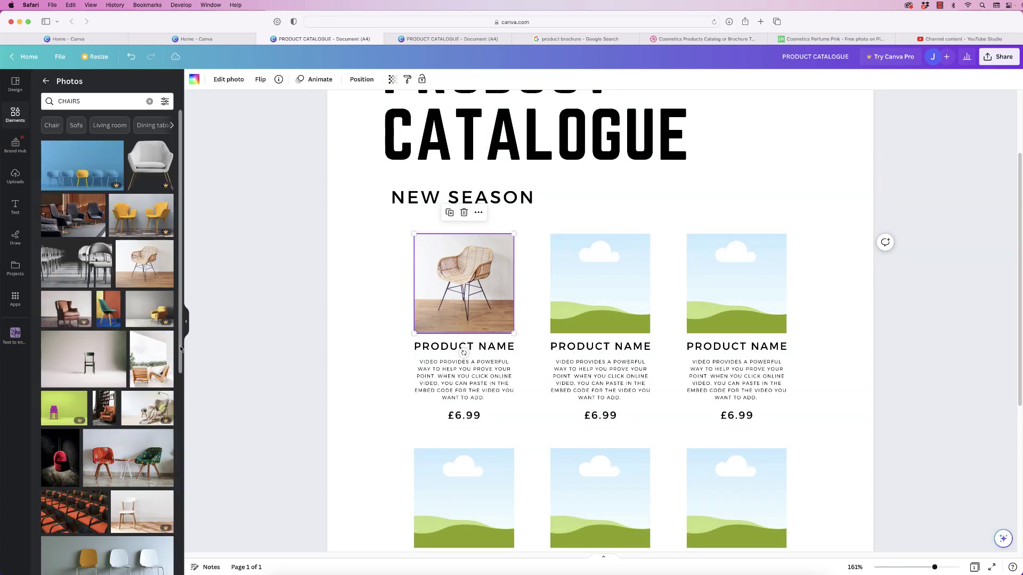
Fill the second and third upper-row frames with the grey armchair and brown leather armchair photos, adjusting their crops
{"action": "scroll", "coordinate": [160, 343], "scroll_direction": "down", "scroll_amount": 3}
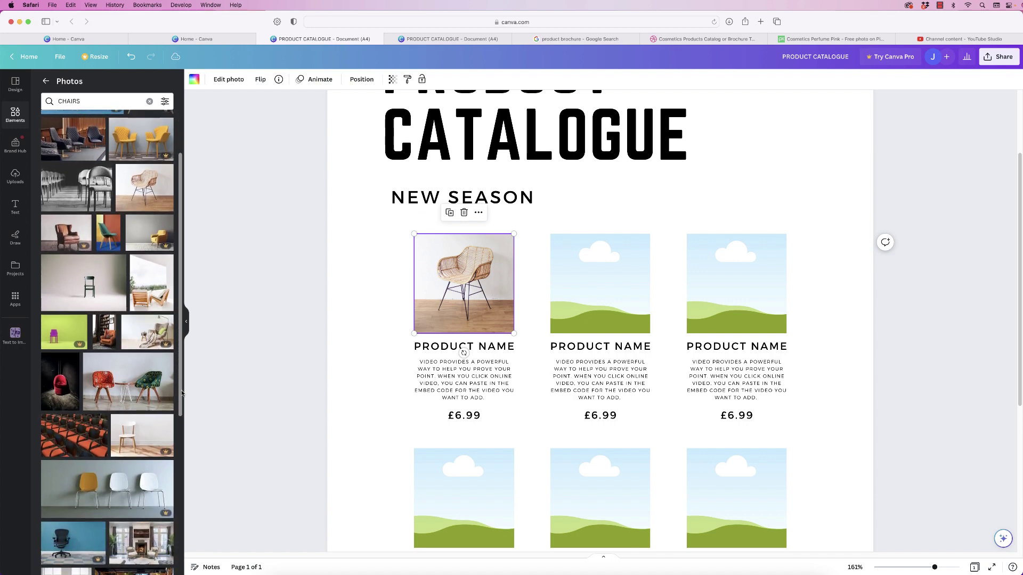
{"action": "left_click_drag", "start_coordinate": [147, 334], "coordinate": [567, 275]}
{"action": "double_click", "coordinate": [592, 274]}
{"action": "left_click", "coordinate": [314, 280]}
{"action": "left_click_drag", "start_coordinate": [69, 231], "coordinate": [708, 250]}
{"action": "double_click", "coordinate": [737, 284]}
{"action": "left_click_drag", "start_coordinate": [737, 283], "coordinate": [727, 283]}
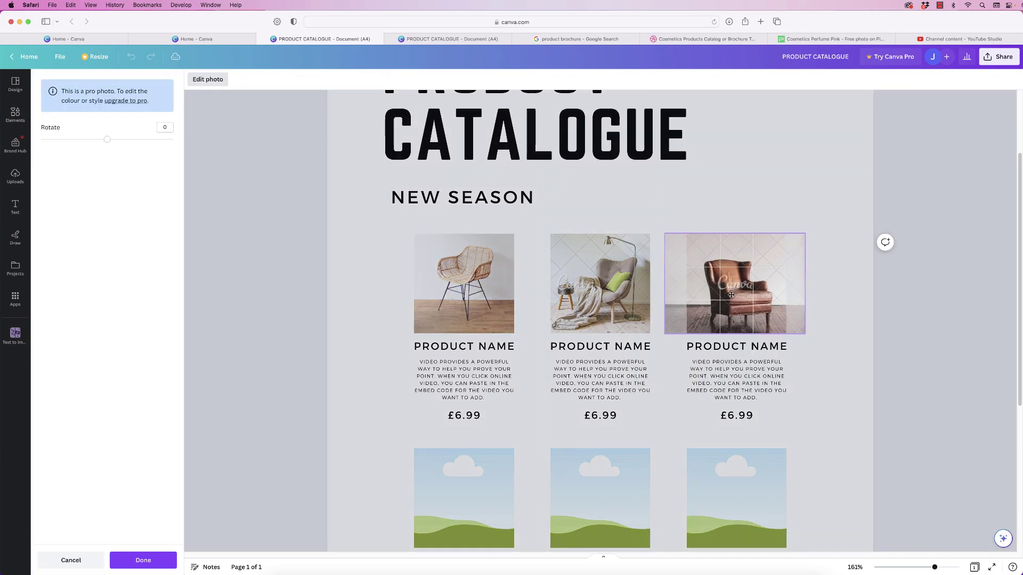
{"action": "left_click", "coordinate": [737, 355]}
Fill the first and second lower-row frames with the white-seated wooden chair and dark wooden chair photos, adjusting their crops
{"action": "scroll", "coordinate": [142, 299], "scroll_direction": "down", "scroll_amount": 5}
{"action": "left_click_drag", "start_coordinate": [141, 296], "coordinate": [494, 500]}
{"action": "double_click", "coordinate": [470, 501]}
{"action": "left_click", "coordinate": [314, 448]}
{"action": "scroll", "coordinate": [172, 405], "scroll_direction": "down", "scroll_amount": 3}
{"action": "left_click_drag", "start_coordinate": [133, 303], "coordinate": [591, 493]}
{"action": "double_click", "coordinate": [597, 495]}
{"action": "left_click_drag", "start_coordinate": [596, 496], "coordinate": [620, 495]}
{"action": "left_click", "coordinate": [314, 404]}
{"action": "scroll", "coordinate": [181, 353], "scroll_direction": "down", "scroll_amount": 2}
{"action": "left_click_drag", "start_coordinate": [181, 352], "coordinate": [173, 538]}
{"action": "left_click_drag", "start_coordinate": [158, 436], "coordinate": [724, 491]}
{"action": "double_click", "coordinate": [724, 491]}
{"action": "scroll", "coordinate": [724, 491], "scroll_direction": "down", "scroll_amount": 3}
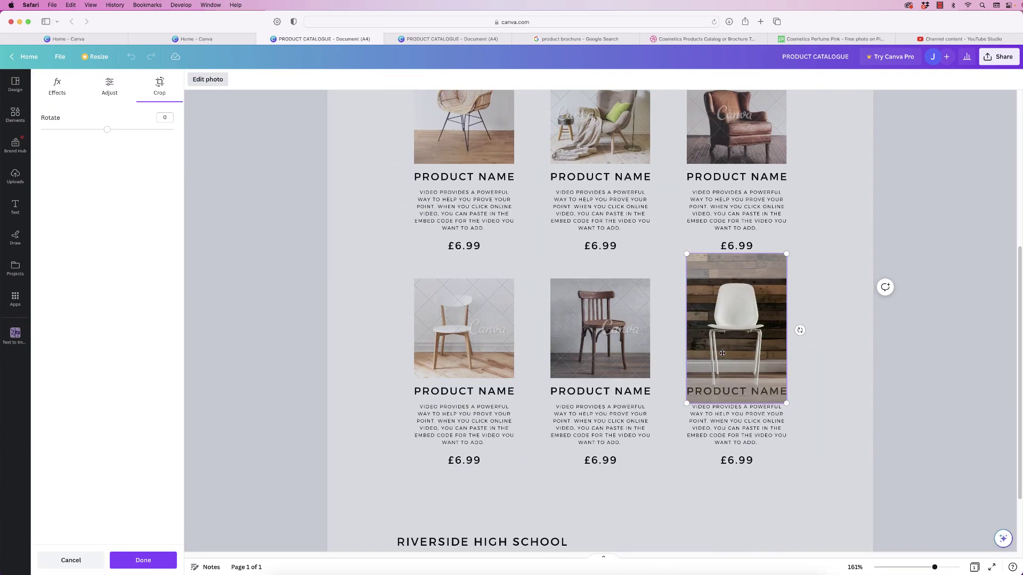
{"action": "key", "text": "Escape"}
{"action": "left_click", "coordinate": [751, 257]}
{"action": "left_click", "coordinate": [763, 379]}
{"action": "key", "text": "BackSpace"}
Fill the third lower-row frame with the photo of the wooden spindle-back chair holding a plant, and adjust its crop
{"action": "scroll", "coordinate": [164, 526], "scroll_direction": "down", "scroll_amount": 4}
{"action": "scroll", "coordinate": [106, 373], "scroll_direction": "down", "scroll_amount": 4}
{"action": "left_click_drag", "start_coordinate": [75, 319], "coordinate": [737, 346]}
{"action": "double_click", "coordinate": [737, 346]}
{"action": "left_click_drag", "start_coordinate": [736, 351], "coordinate": [762, 388]}
{"action": "key", "text": "Escape"}
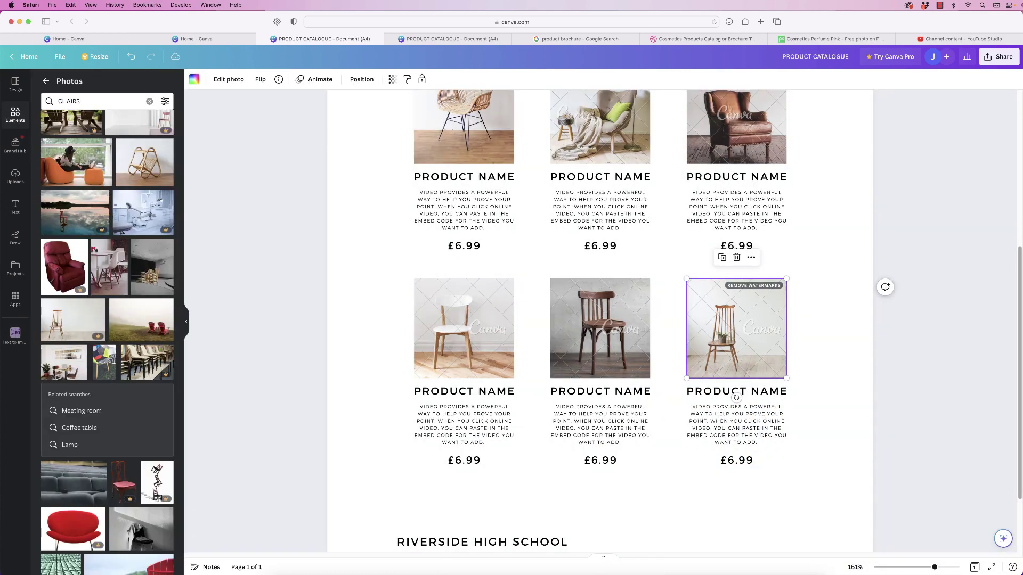
Replace the footer text with "YOUR PRODUCT DISCRIPTION AND INFORMATION HERE ALONG WITH ANY COMPANY TERMS AND CONDITIONS" at font size 8.1
{"action": "scroll", "coordinate": [600, 320], "scroll_direction": "down", "scroll_amount": 5}
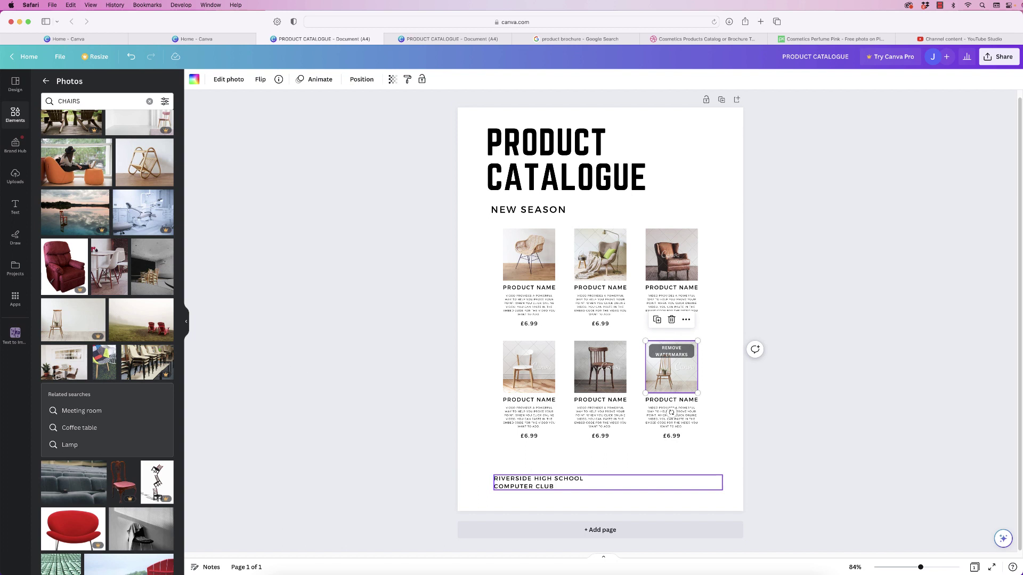
{"action": "left_click_drag", "start_coordinate": [667, 490], "coordinate": [503, 482]}
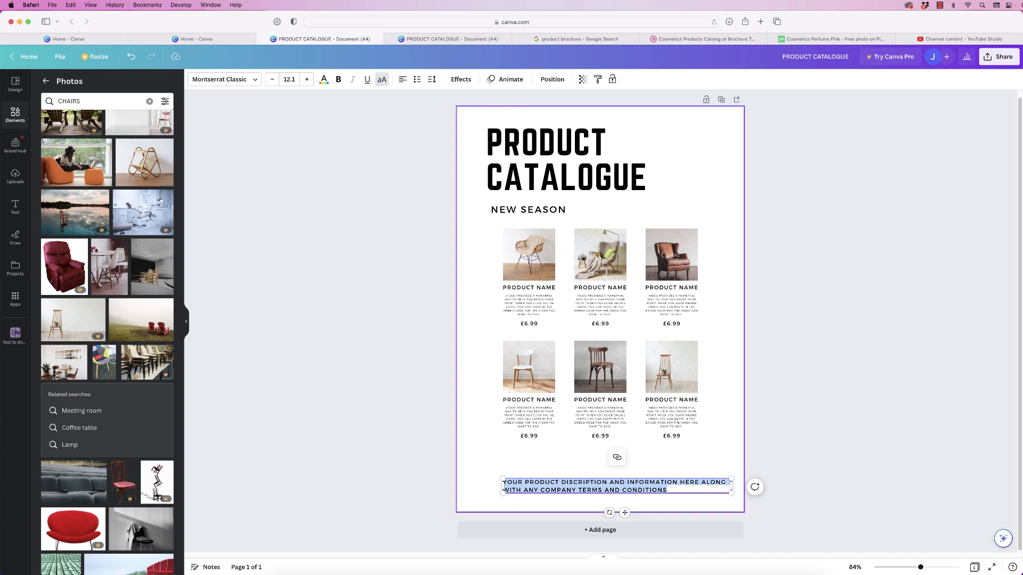
{"action": "left_click", "coordinate": [290, 79]}
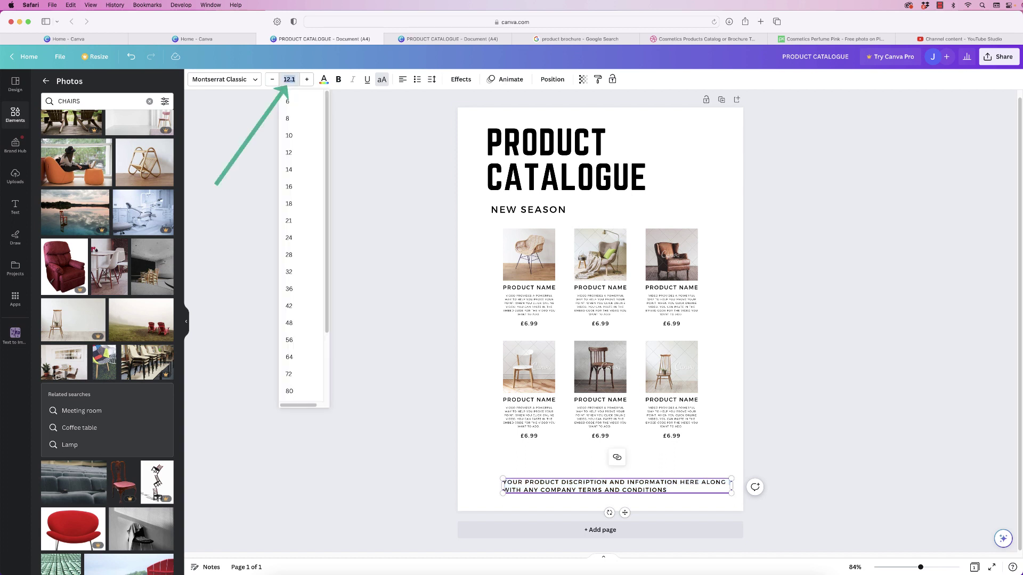
{"action": "type", "text": "8.1"}
{"action": "key", "text": "Return"}
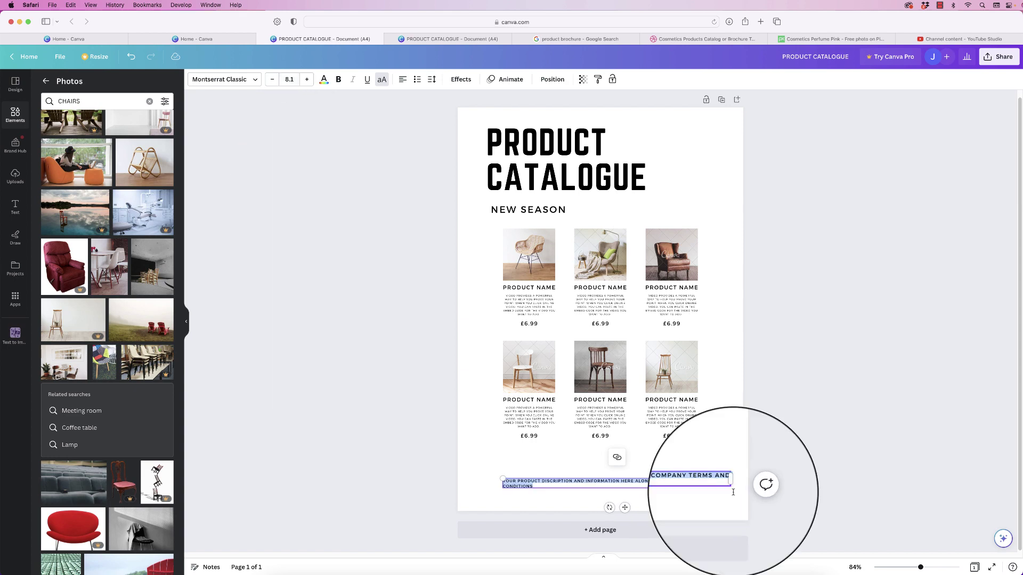
Centre-align the footer text, narrow its box to about 117 mm, and place it lower on the page, horizontally centred
{"action": "left_click", "coordinate": [402, 79]}
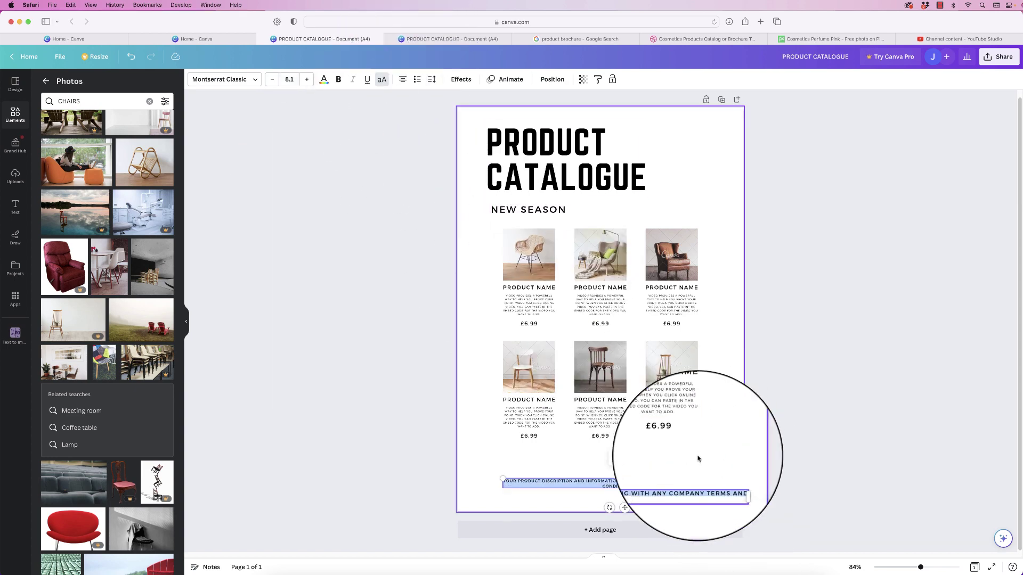
{"action": "left_click_drag", "start_coordinate": [731, 484], "coordinate": [662, 485]}
{"action": "left_click_drag", "start_coordinate": [573, 479], "coordinate": [595, 494]}
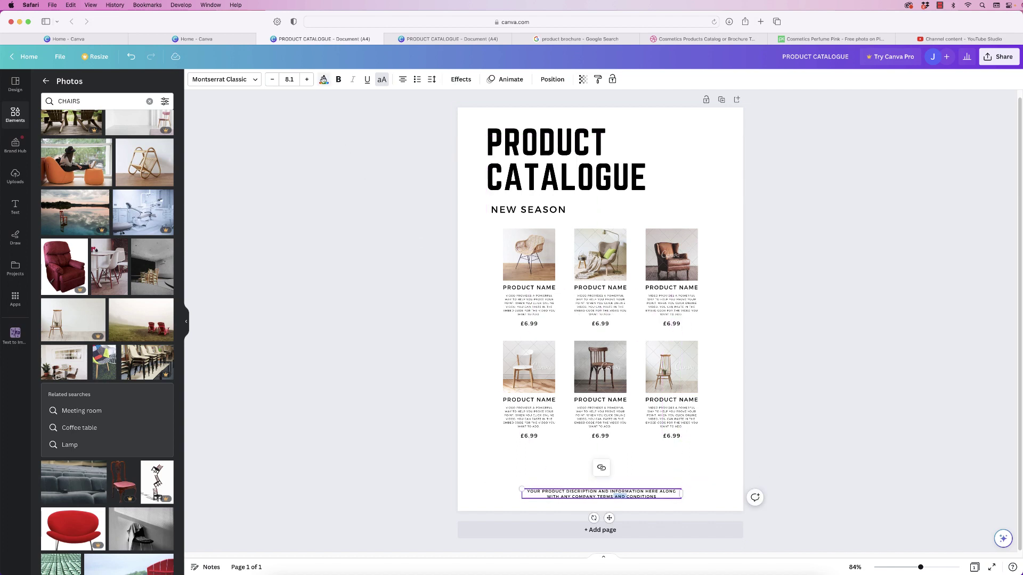
{"action": "left_click", "coordinate": [551, 85]}
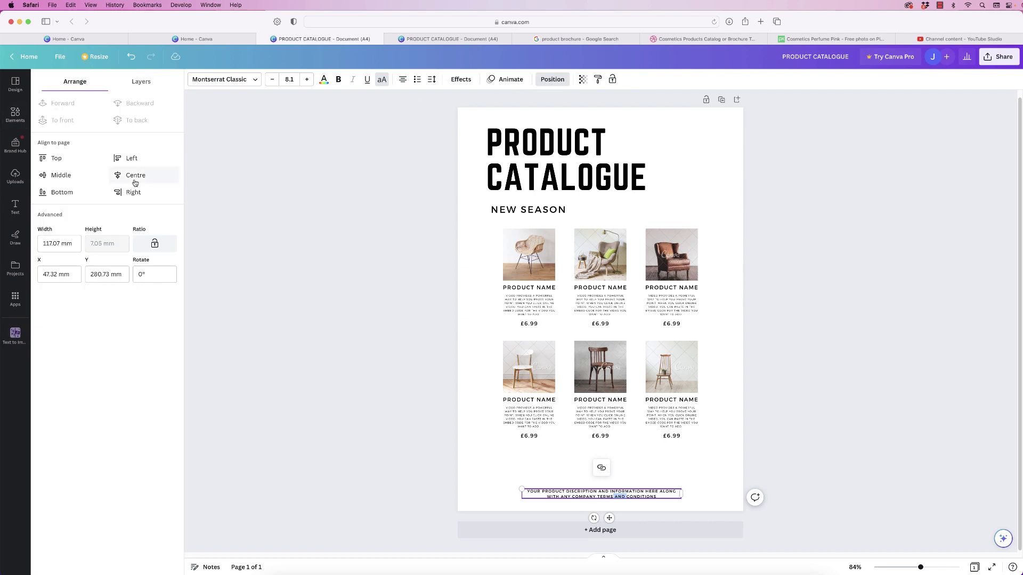
{"action": "left_click", "coordinate": [132, 176]}
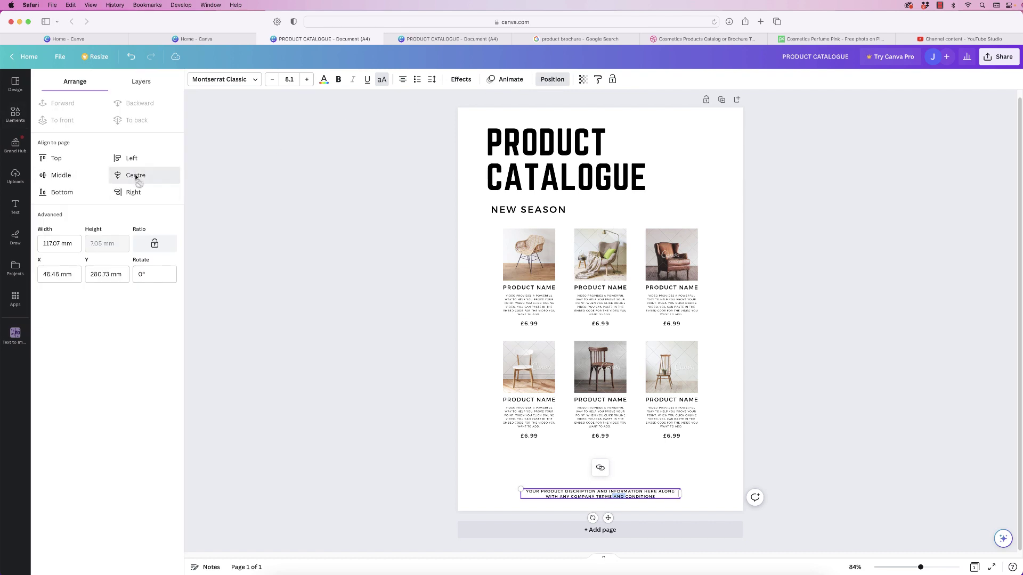
Add a thin bar beside the NEW SEASON subheading and extend it towards the page's right edge
{"action": "left_click", "coordinate": [16, 115]}
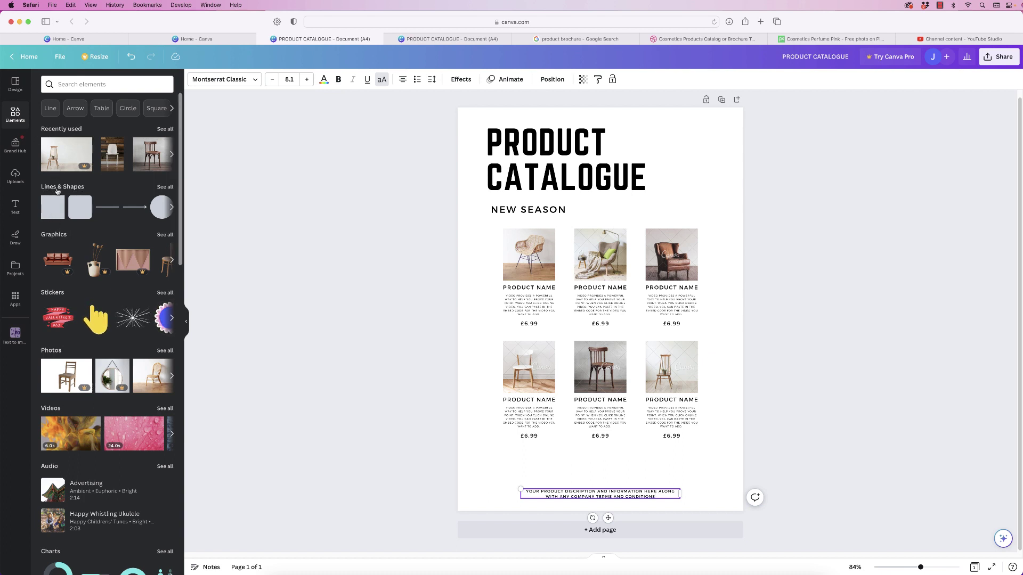
{"action": "left_click_drag", "start_coordinate": [51, 213], "coordinate": [670, 204]}
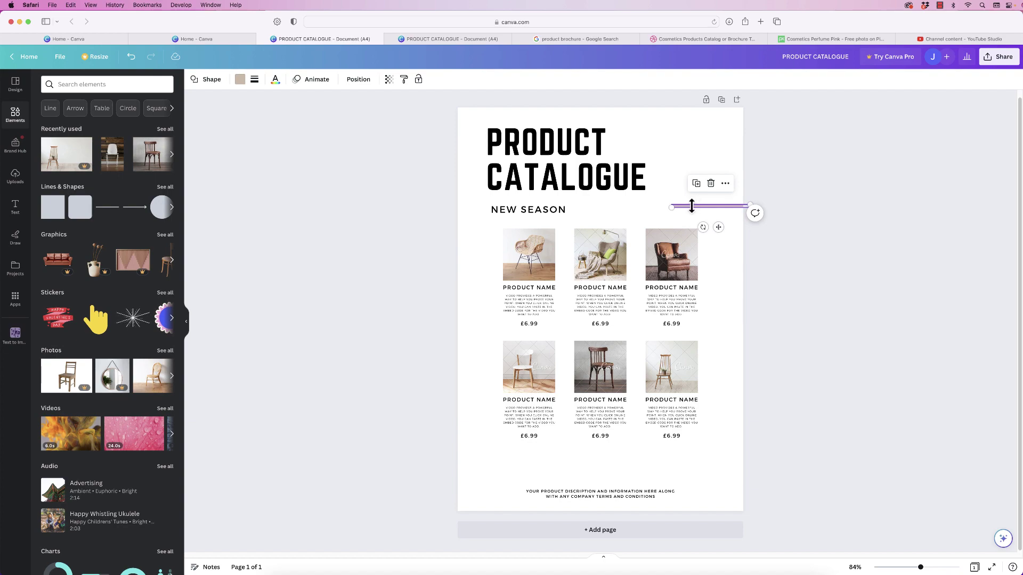
{"action": "left_click_drag", "start_coordinate": [920, 567], "coordinate": [945, 566]}
{"action": "left_click_drag", "start_coordinate": [1019, 400], "coordinate": [1019, 298]}
{"action": "left_click_drag", "start_coordinate": [877, 278], "coordinate": [570, 287]}
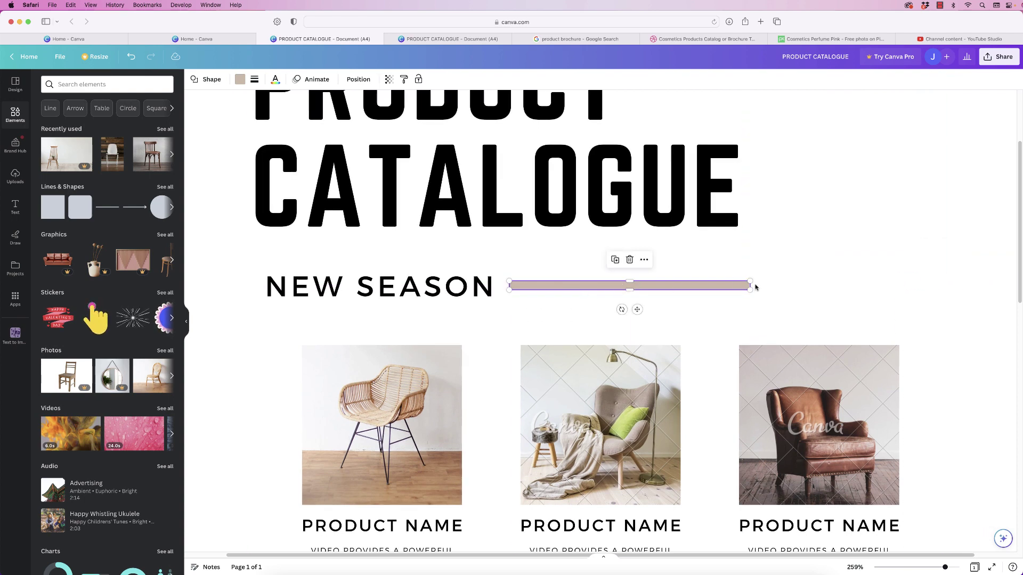
{"action": "left_click_drag", "start_coordinate": [750, 288], "coordinate": [1019, 290]}
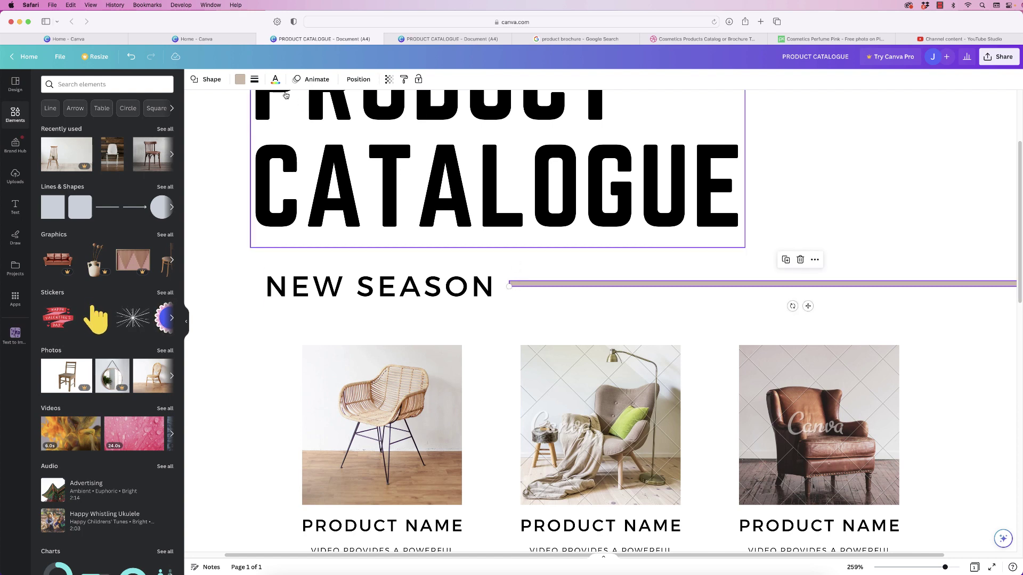
Colour the bar beside NEW SEASON black and duplicate it
{"action": "left_click", "coordinate": [240, 79]}
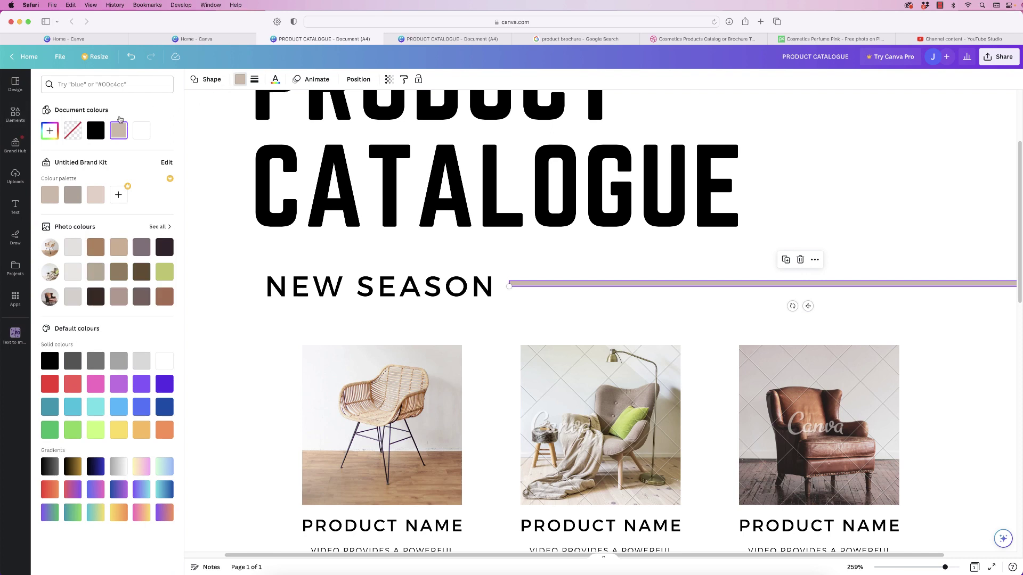
{"action": "left_click", "coordinate": [95, 131]}
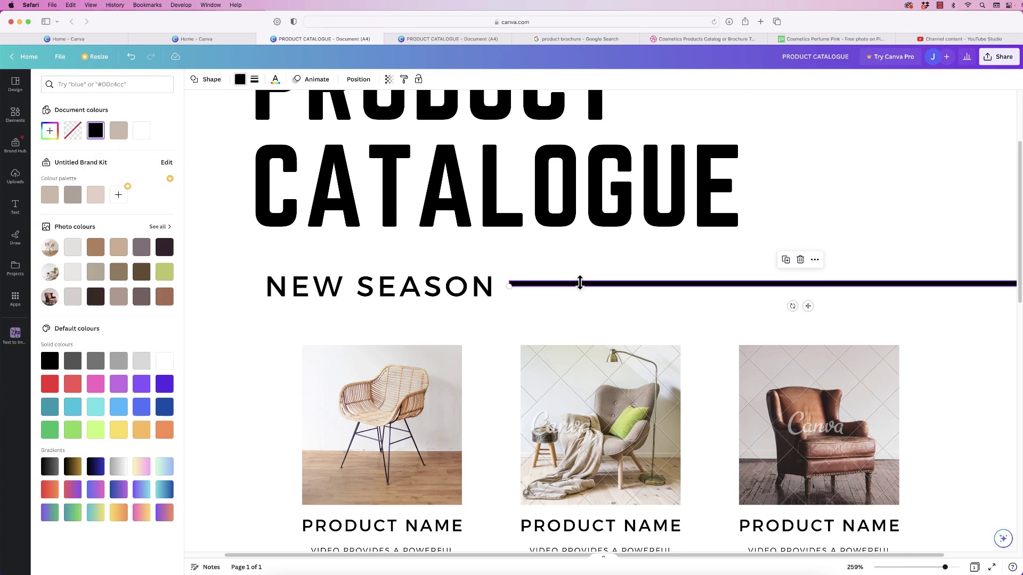
{"action": "left_click", "coordinate": [786, 260]}
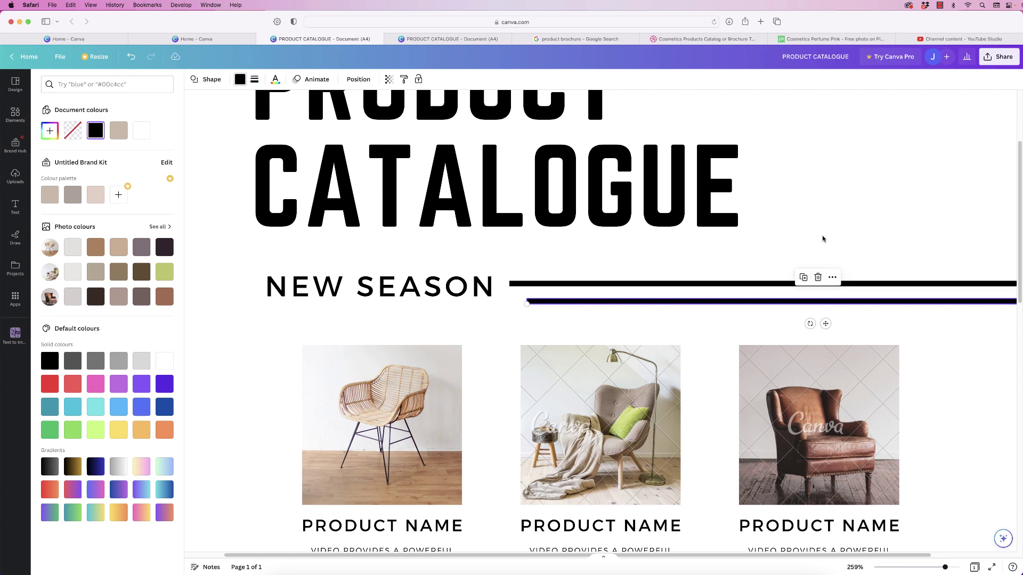
Move the duplicated black bar to the left of the NEW SEASON subheading, ending just before the text
{"action": "left_click_drag", "start_coordinate": [767, 299], "coordinate": [2, 336]}
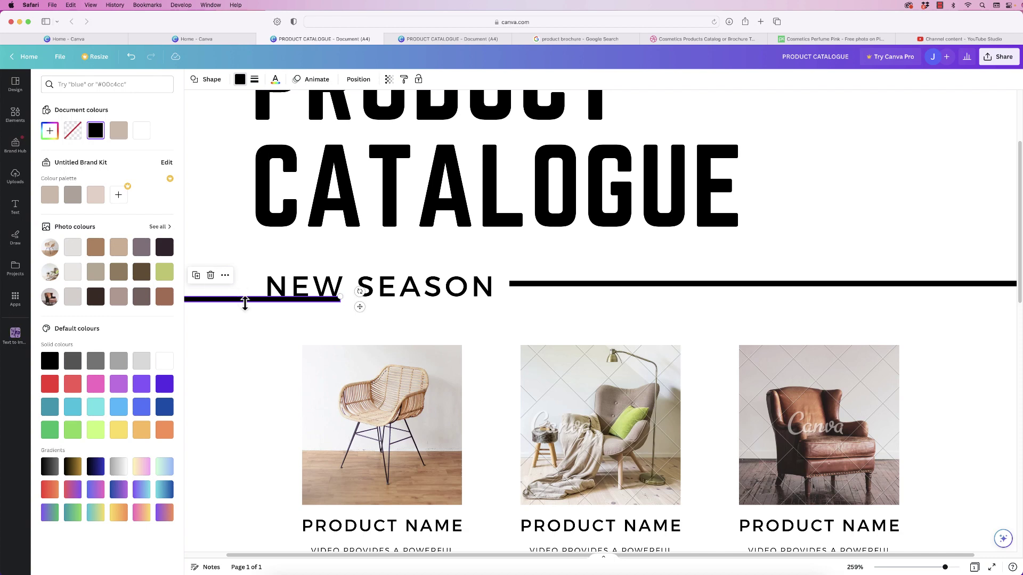
{"action": "left_click_drag", "start_coordinate": [235, 297], "coordinate": [203, 301]}
{"action": "left_click_drag", "start_coordinate": [945, 567], "coordinate": [939, 567]}
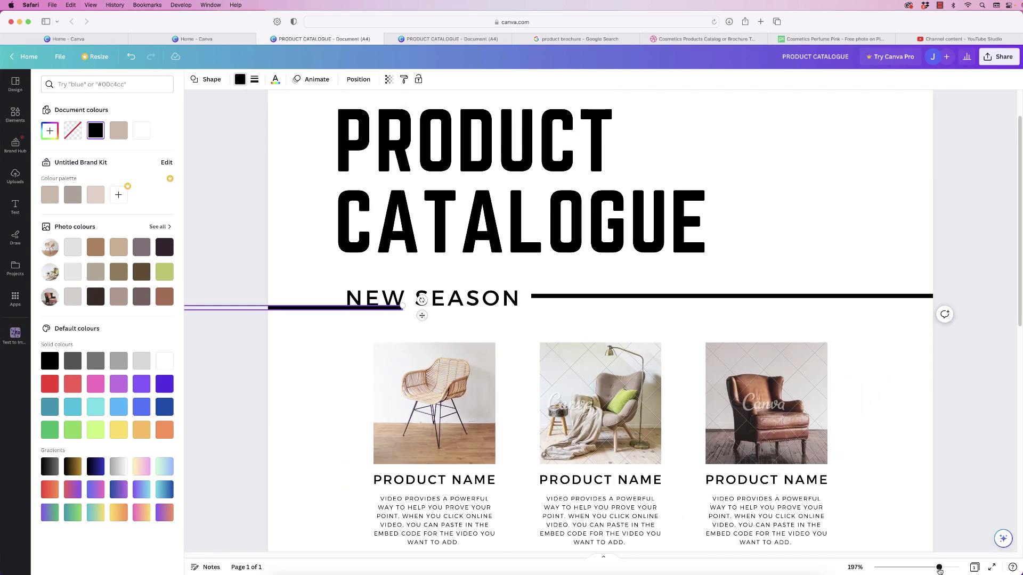
{"action": "left_click", "coordinate": [303, 309]}
{"action": "left_click_drag", "start_coordinate": [303, 312], "coordinate": [237, 298]}
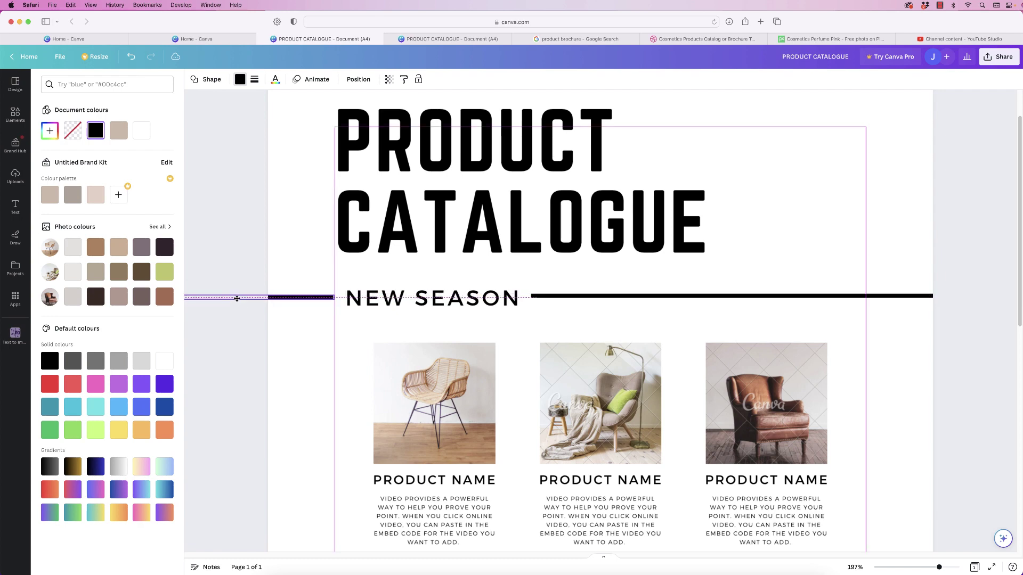
Align both black bars and the NEW SEASON subheading to their vertical middle and group them
{"action": "left_click_drag", "start_coordinate": [311, 268], "coordinate": [326, 305]}
{"action": "left_click", "coordinate": [574, 323]}
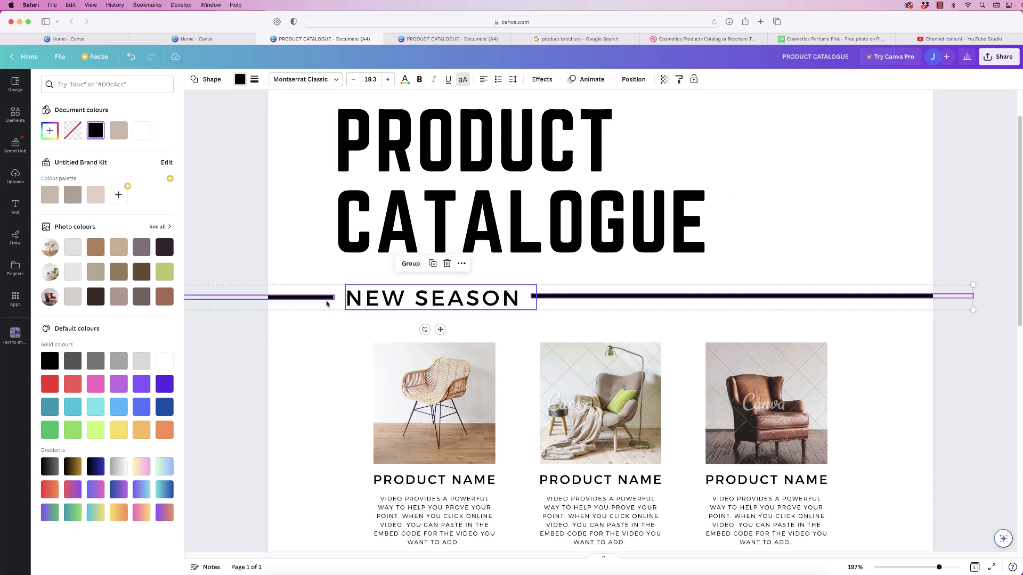
{"action": "left_click", "coordinate": [633, 79]}
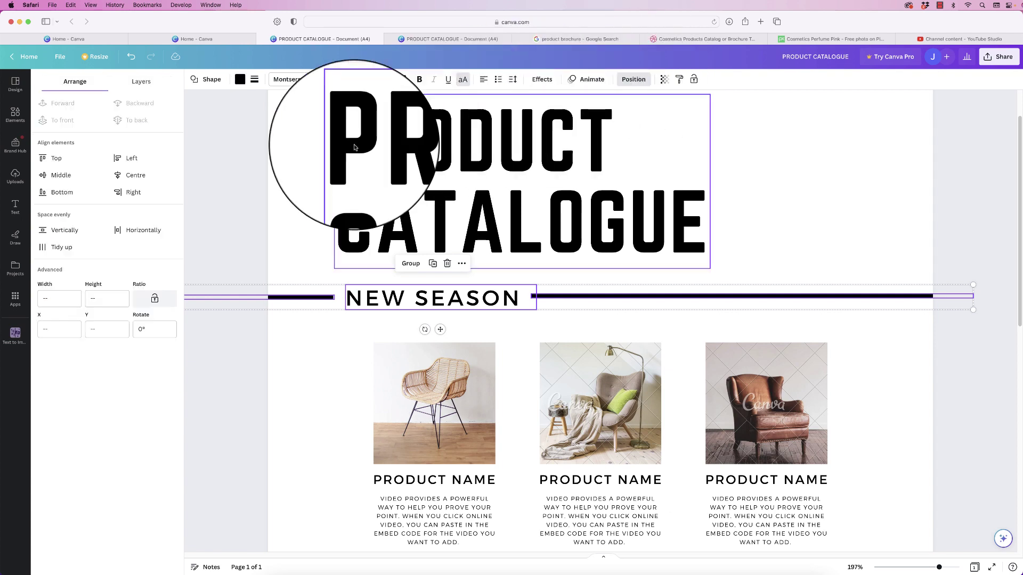
{"action": "left_click", "coordinate": [59, 175]}
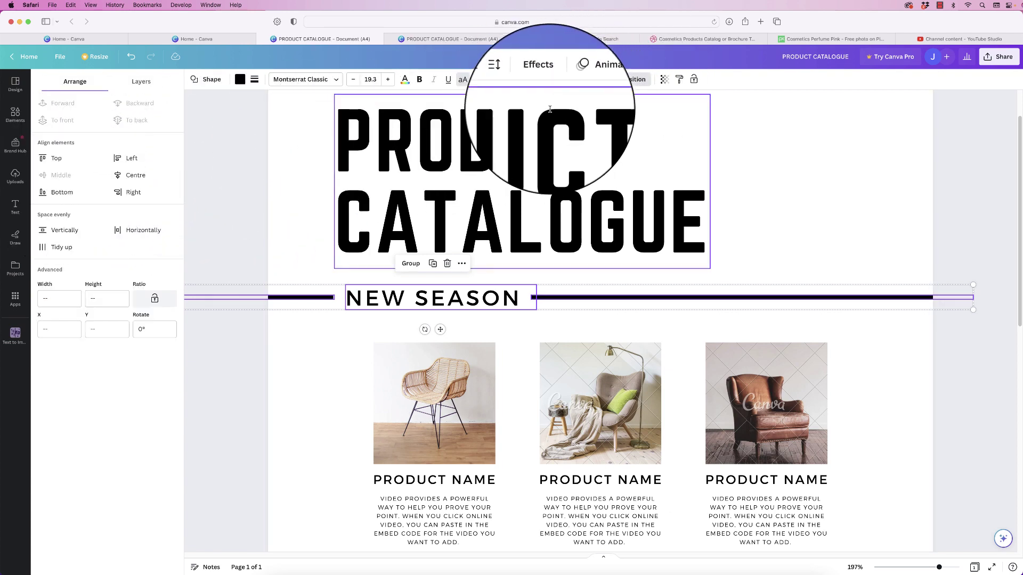
{"action": "left_click", "coordinate": [409, 271]}
Shift the NEW SEASON group and the PRODUCT CATALOGUE title right, lining their text up with the first product column's left edge
{"action": "left_click_drag", "start_coordinate": [434, 300], "coordinate": [461, 296]}
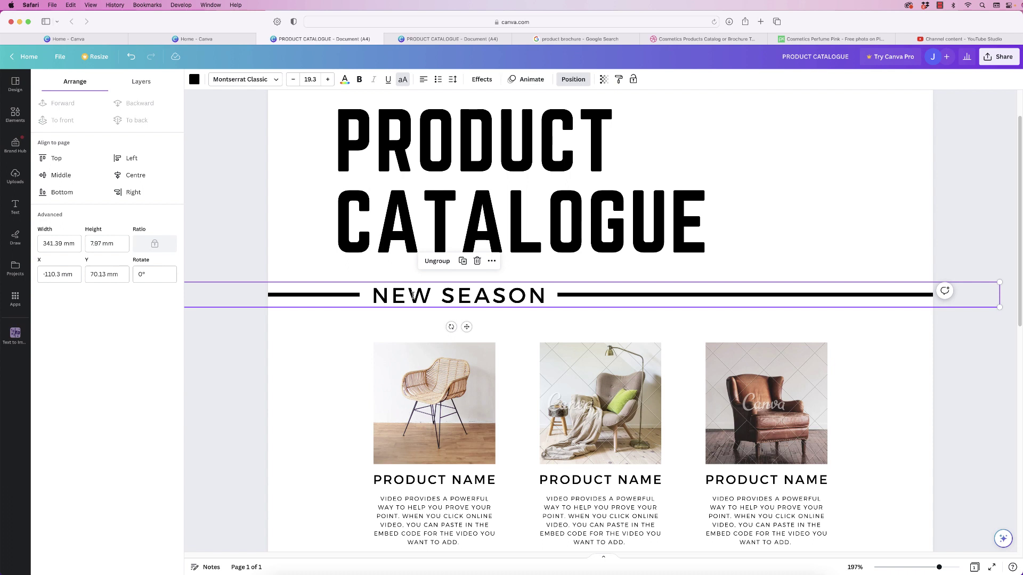
{"action": "left_click_drag", "start_coordinate": [418, 296], "coordinate": [416, 297]}
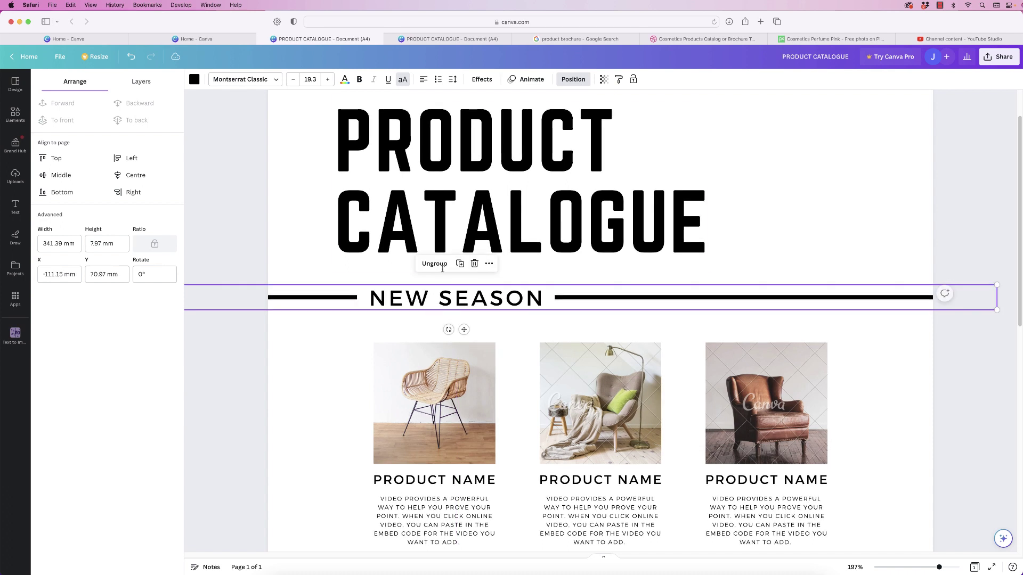
{"action": "left_click_drag", "start_coordinate": [437, 233], "coordinate": [466, 237]}
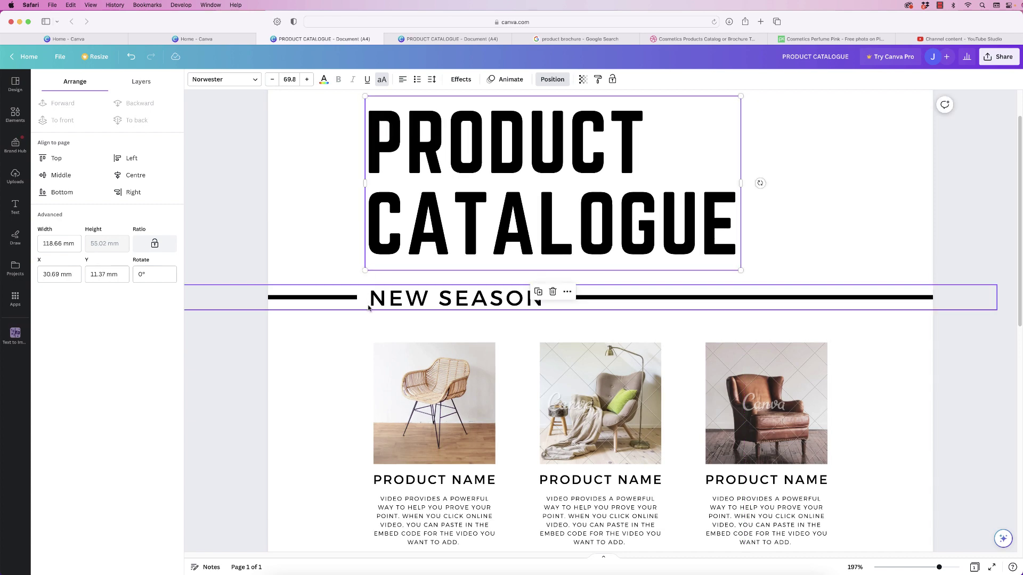
Add a horizontal line spanning the full page width and place it just above the footer text
{"action": "left_click_drag", "start_coordinate": [940, 569], "coordinate": [920, 568]}
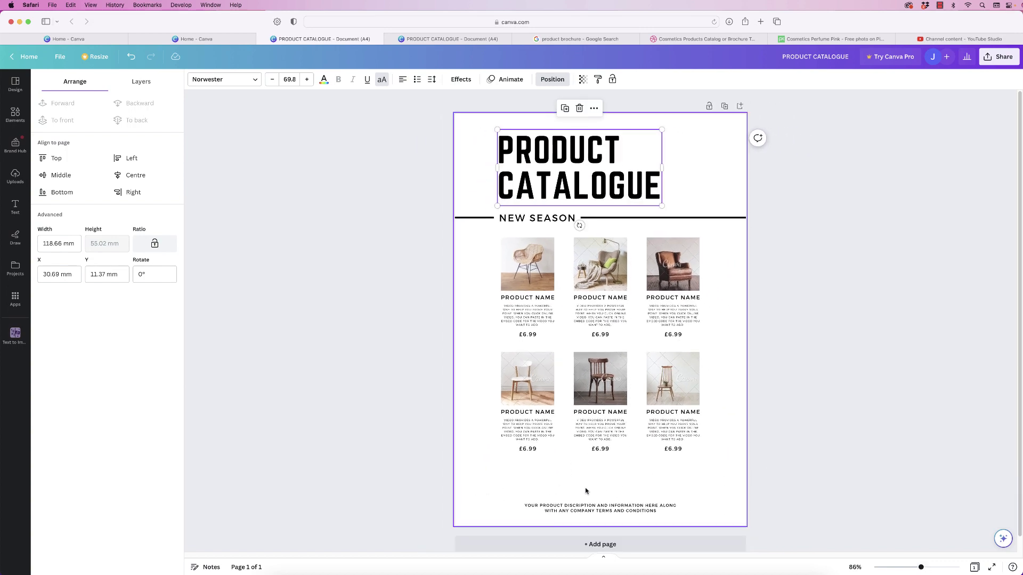
{"action": "left_click", "coordinate": [15, 114]}
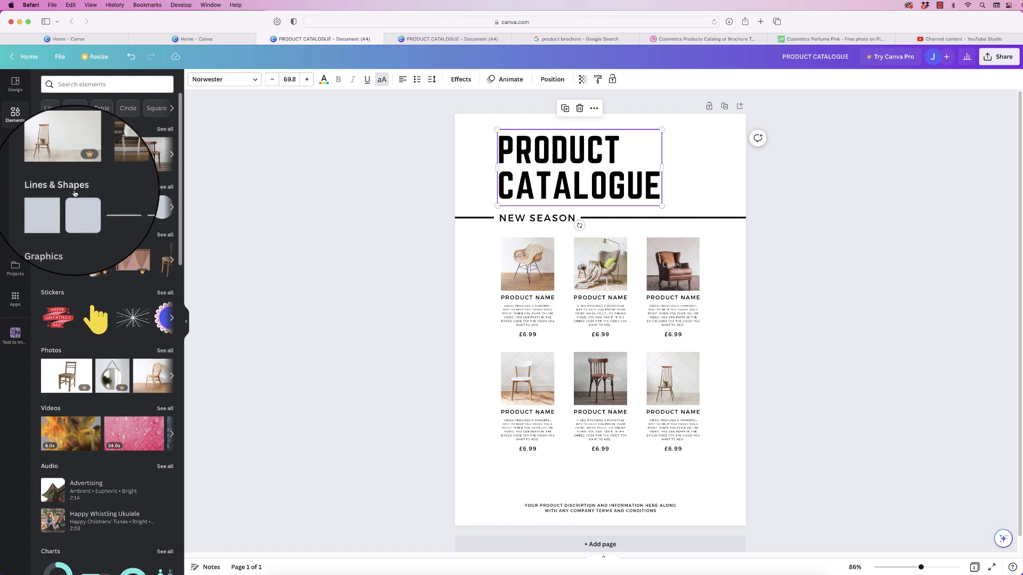
{"action": "left_click_drag", "start_coordinate": [109, 208], "coordinate": [466, 484]}
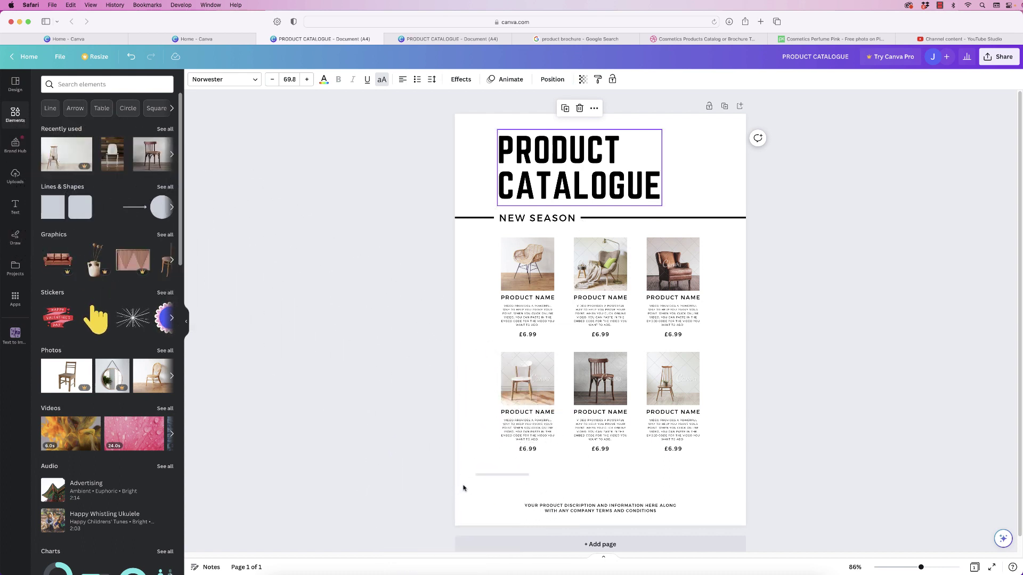
{"action": "left_click_drag", "start_coordinate": [549, 475], "coordinate": [762, 474]}
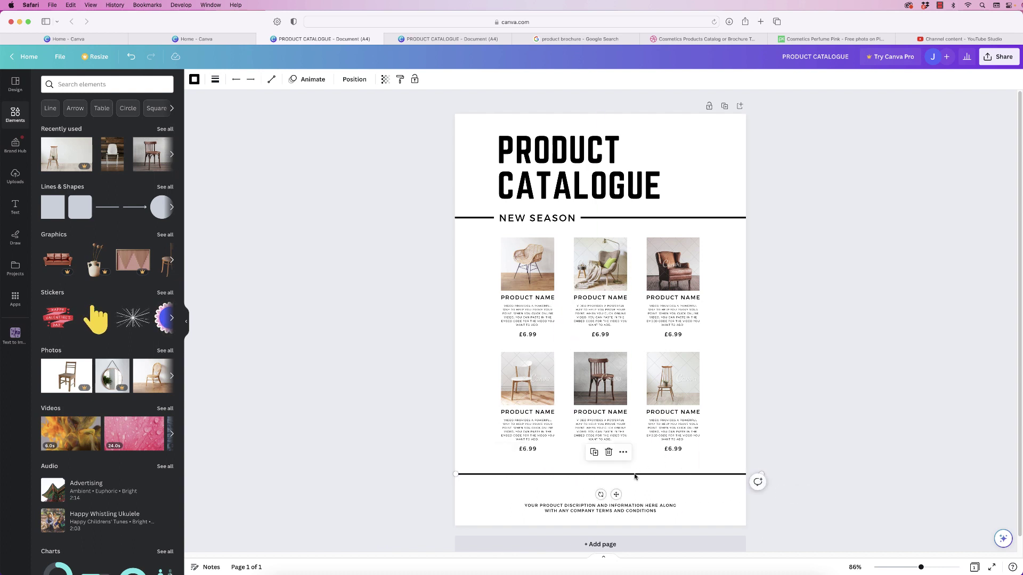
{"action": "left_click_drag", "start_coordinate": [633, 477], "coordinate": [624, 494]}
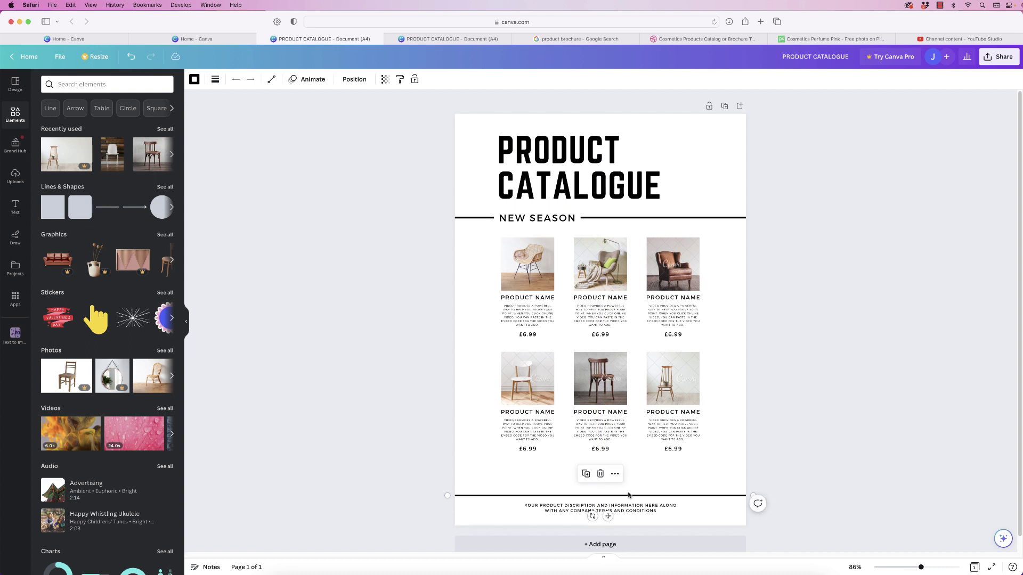
Set the weight of the line above the footer to 1
{"action": "left_click", "coordinate": [216, 80]}
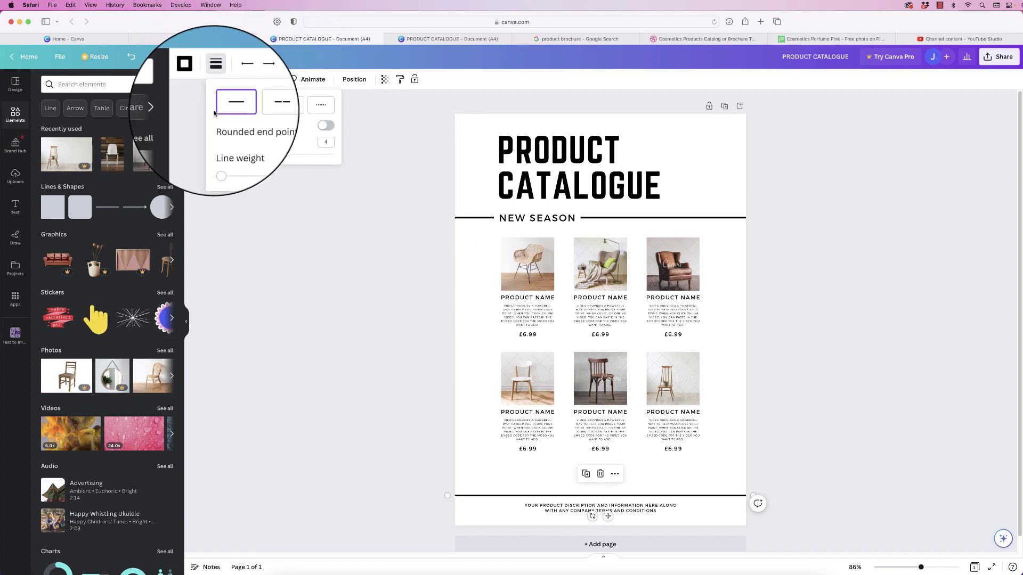
{"action": "left_click_drag", "start_coordinate": [220, 154], "coordinate": [209, 158]}
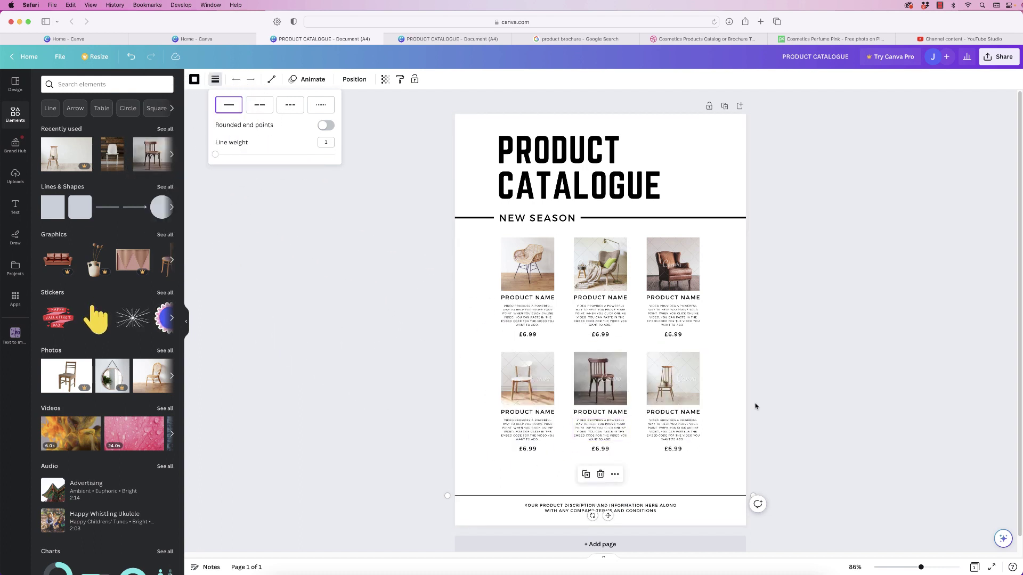
{"action": "left_click", "coordinate": [849, 399]}
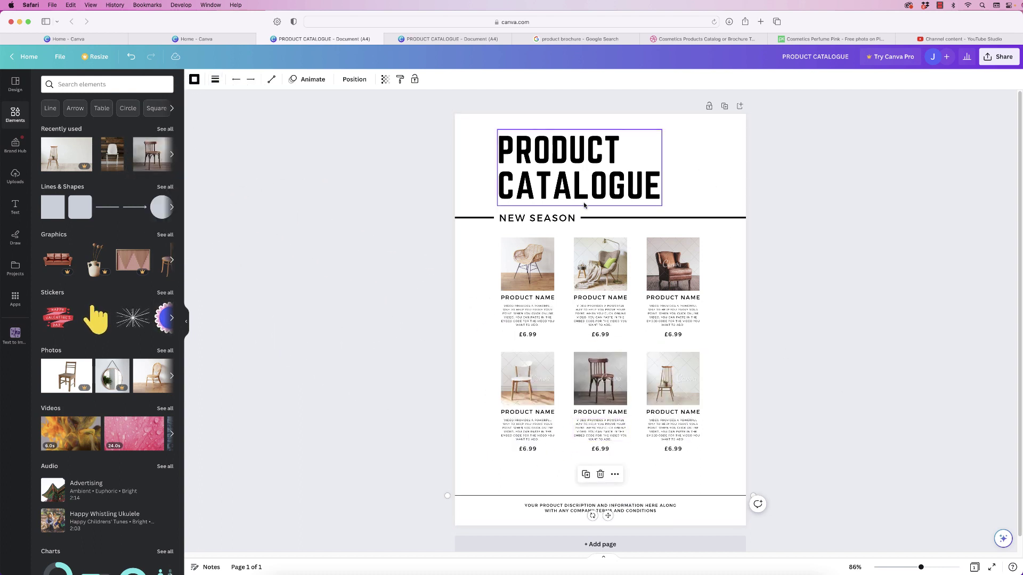
Move the title, the NEW SEASON group and all six product blocks together slightly lower on the page
{"action": "left_click_drag", "start_coordinate": [703, 168], "coordinate": [534, 451]}
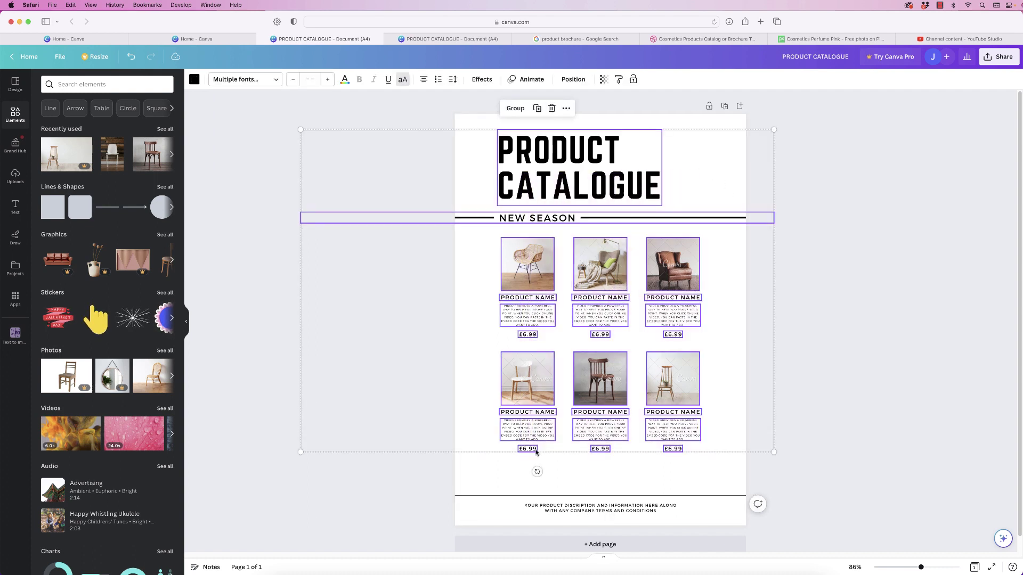
{"action": "key", "text": "Escape"}
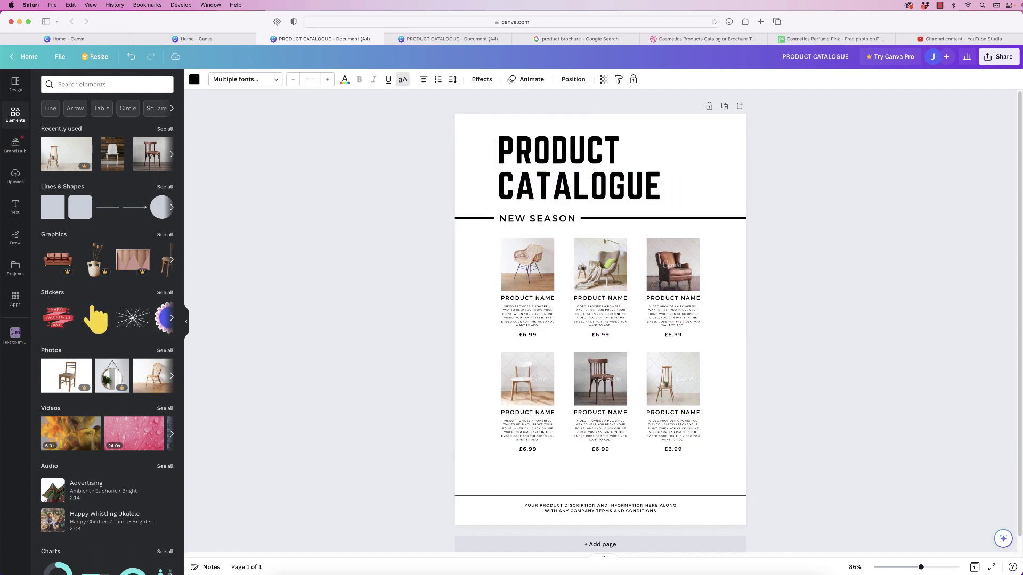
{"action": "left_click", "coordinate": [699, 155]}
{"action": "mouse_move", "coordinate": [705, 149]}
{"action": "left_mouse_down"}
{"action": "mouse_move", "coordinate": [665, 218]}
{"action": "mouse_move", "coordinate": [695, 155]}
{"action": "mouse_move", "coordinate": [706, 161]}
{"action": "left_mouse_up"}
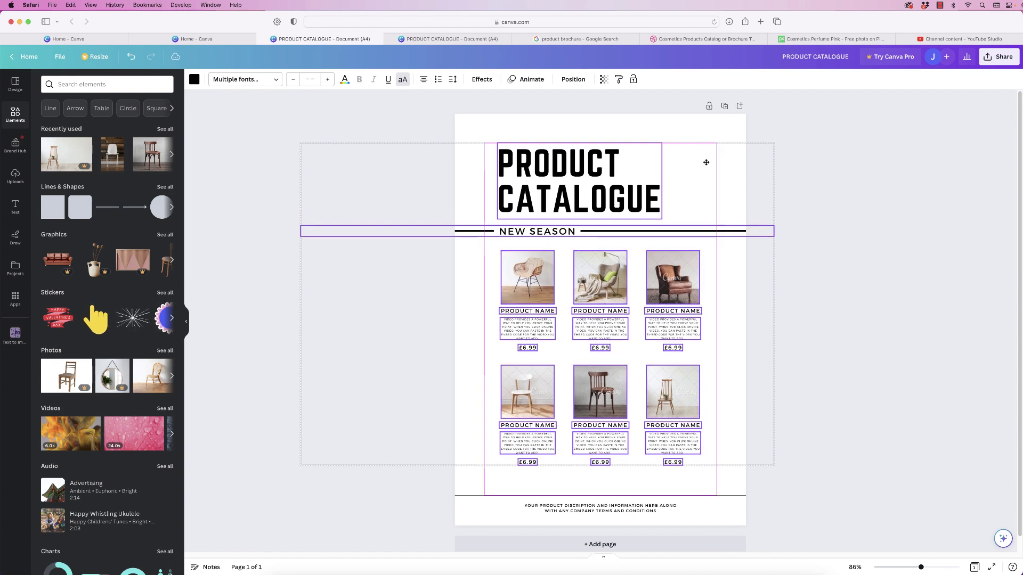
{"action": "left_click", "coordinate": [795, 345]}
Group the six product blocks and centre the group horizontally on the page
{"action": "left_click_drag", "start_coordinate": [722, 276], "coordinate": [506, 468]}
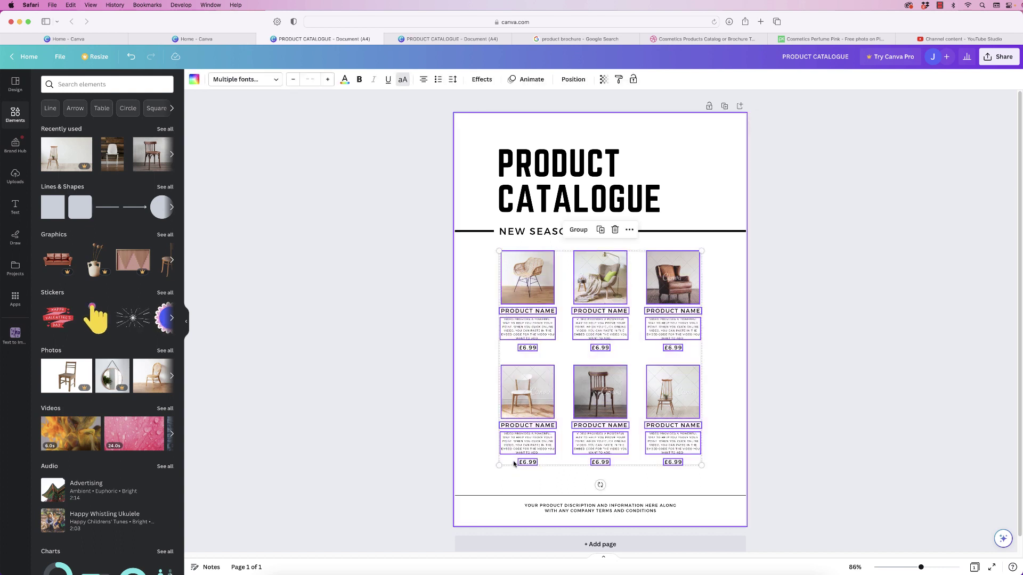
{"action": "left_click", "coordinate": [580, 230]}
{"action": "left_click", "coordinate": [567, 80]}
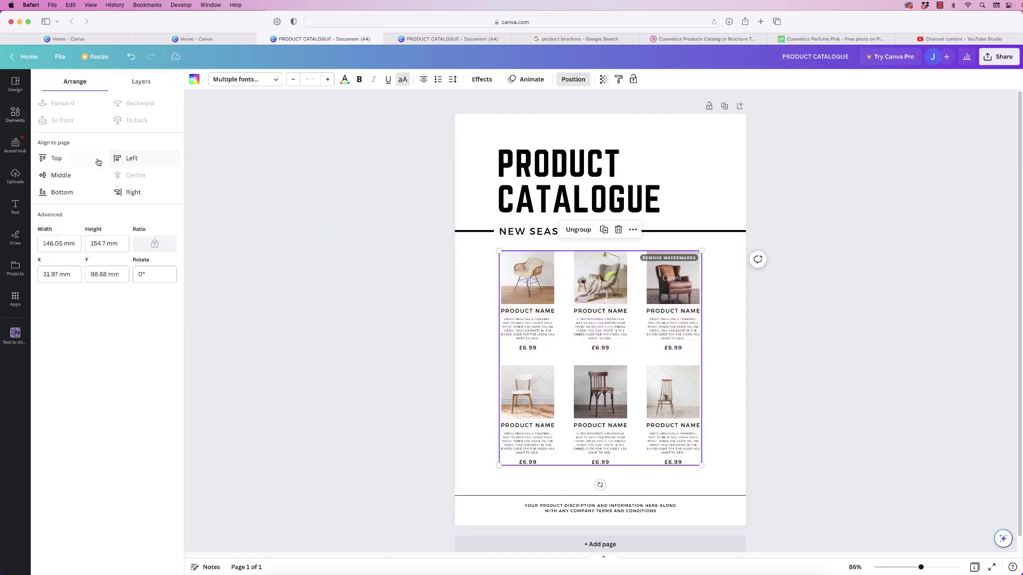
{"action": "left_click", "coordinate": [355, 238]}
{"action": "left_click", "coordinate": [847, 372]}
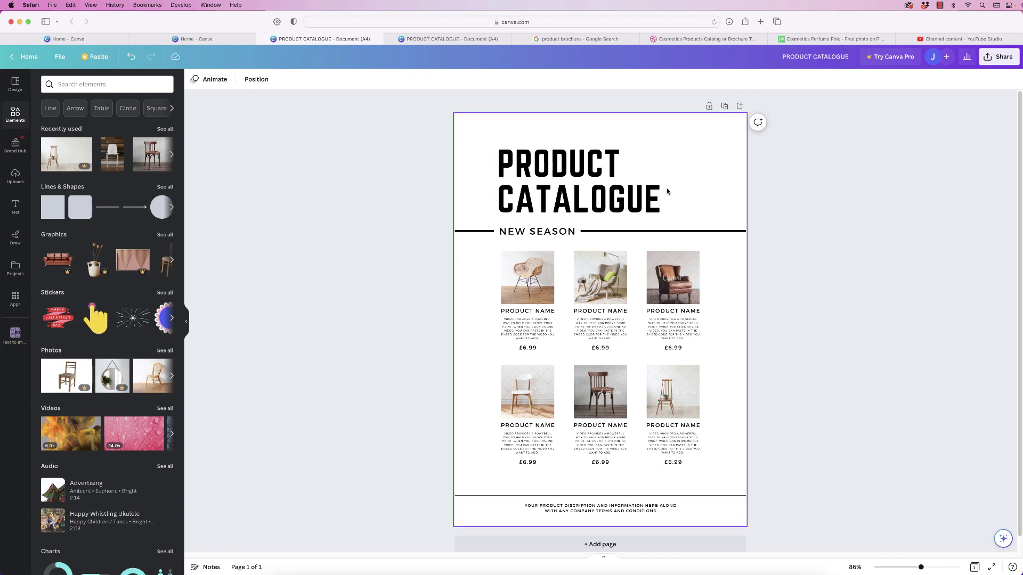
Nudge the PRODUCT CATALOGUE title and the NEW SEASON group upward together to widen the gap above the product photos
{"action": "left_click_drag", "start_coordinate": [696, 154], "coordinate": [596, 245]}
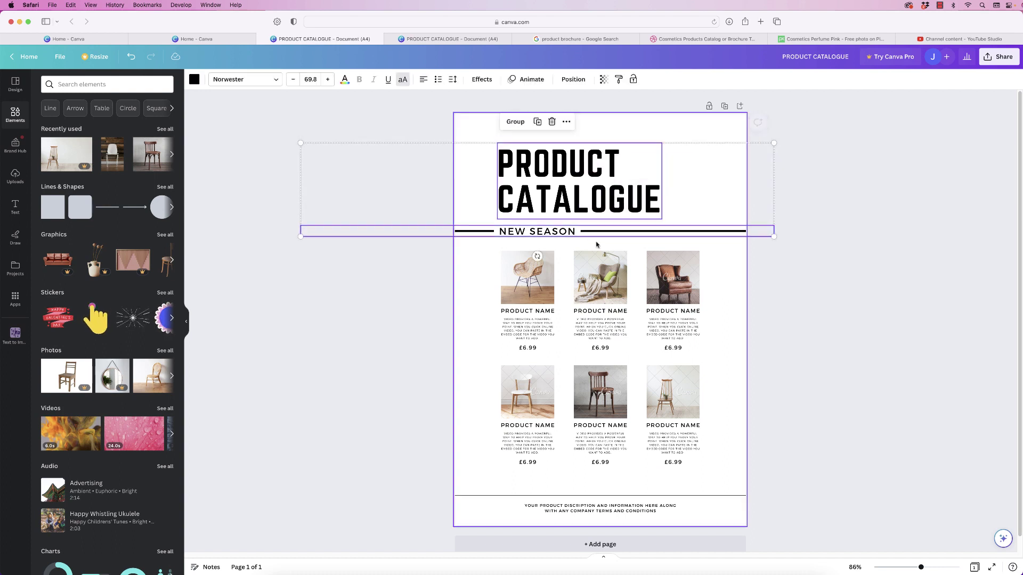
{"action": "key", "text": "Up"}
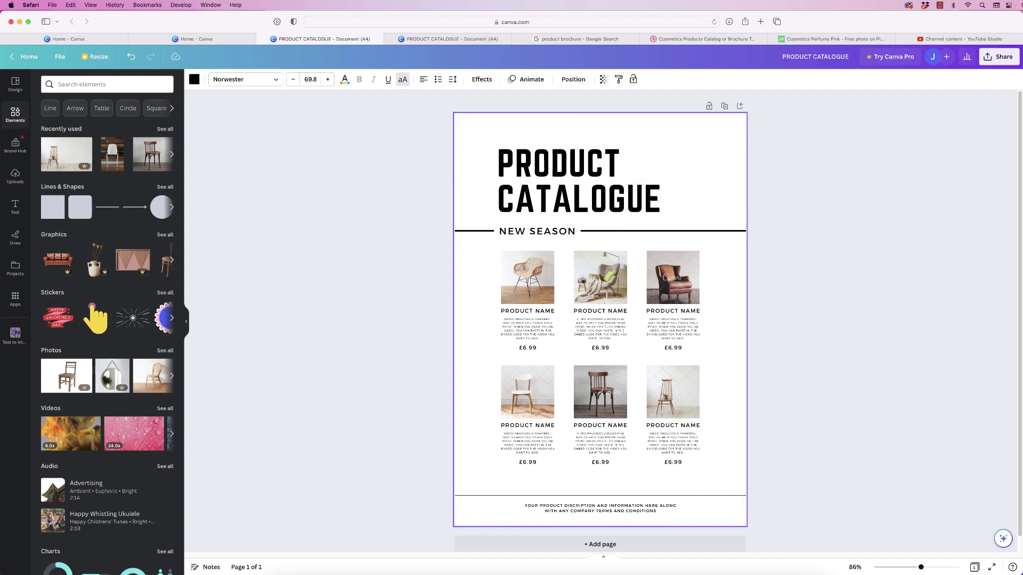
{"action": "key", "text": "Up"}
{"action": "key", "text": "Up"}
{"action": "key", "text": "Up"}
{"action": "key", "text": "Up"}
{"action": "key", "text": "Up"}
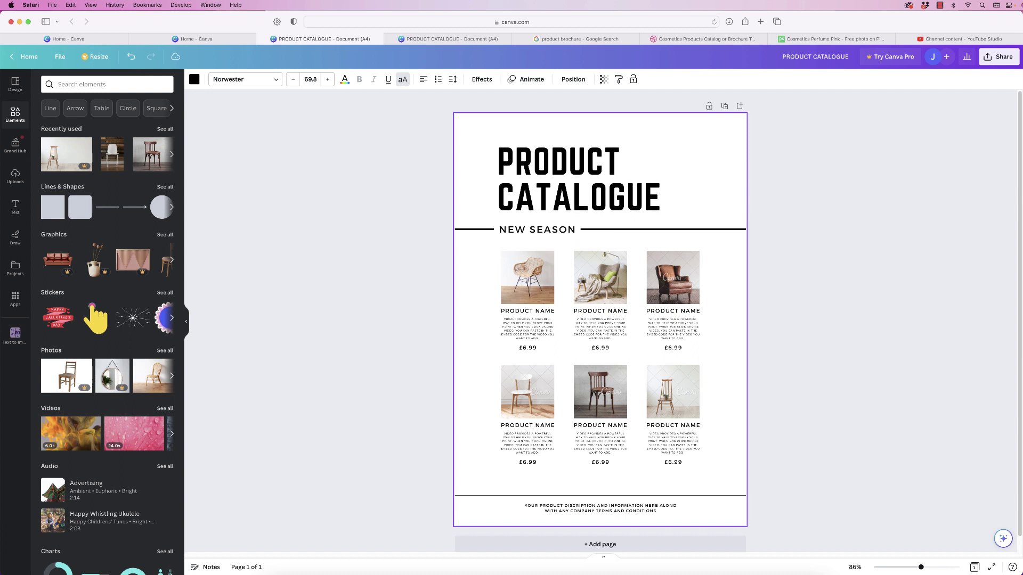
{"action": "key", "text": "Up"}
{"action": "key", "text": "Up"}
{"action": "key", "text": "Up"}
{"action": "key", "text": "Up"}
{"action": "key", "text": "Up"}
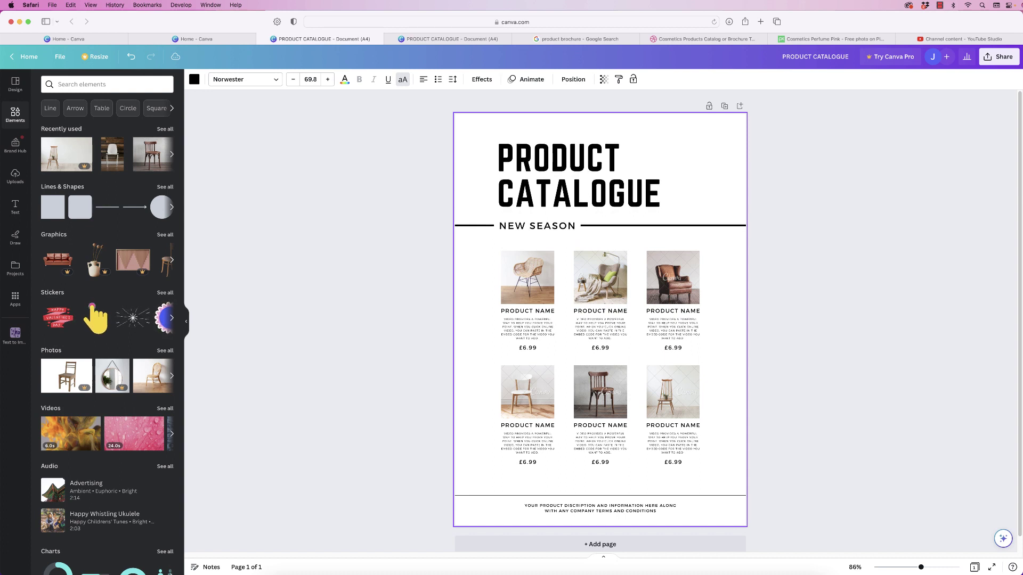
{"action": "key", "text": "Up"}
{"action": "key", "text": "Up"}
{"action": "key", "text": "Up"}
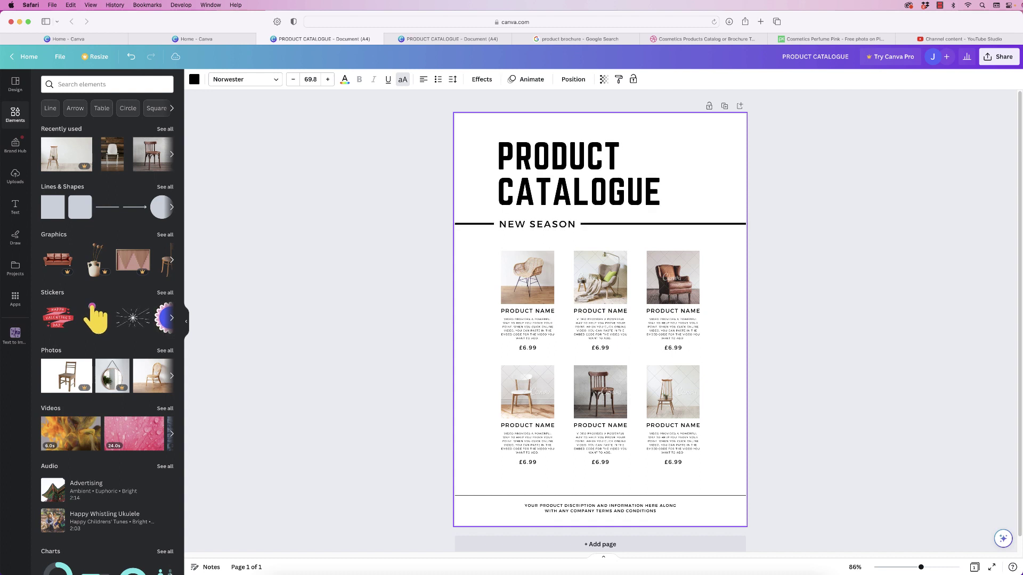
{"action": "left_click", "coordinate": [890, 383]}
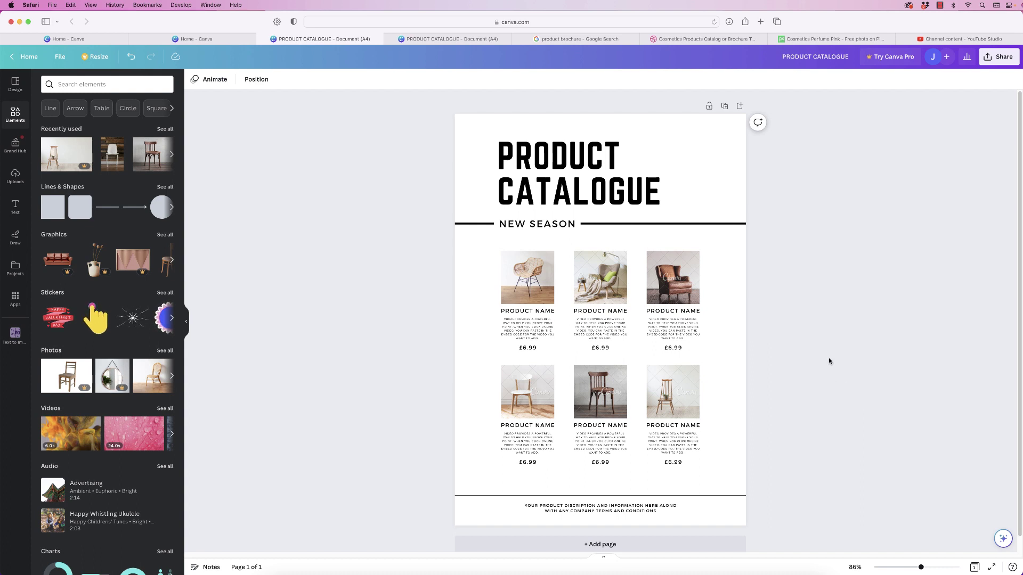
Open the design's download options and examine the available file types
{"action": "left_click", "coordinate": [998, 56]}
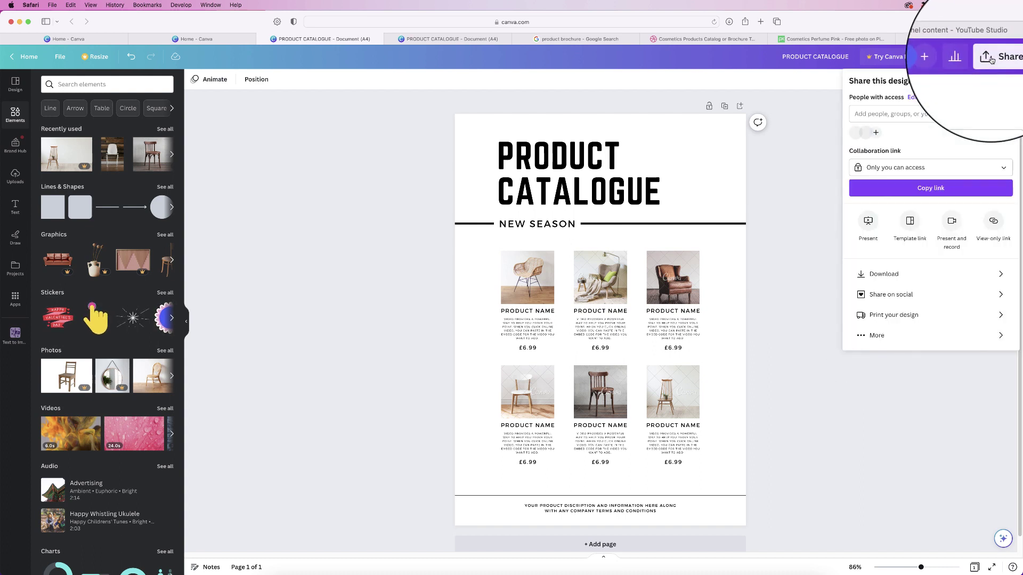
{"action": "left_click", "coordinate": [887, 275]}
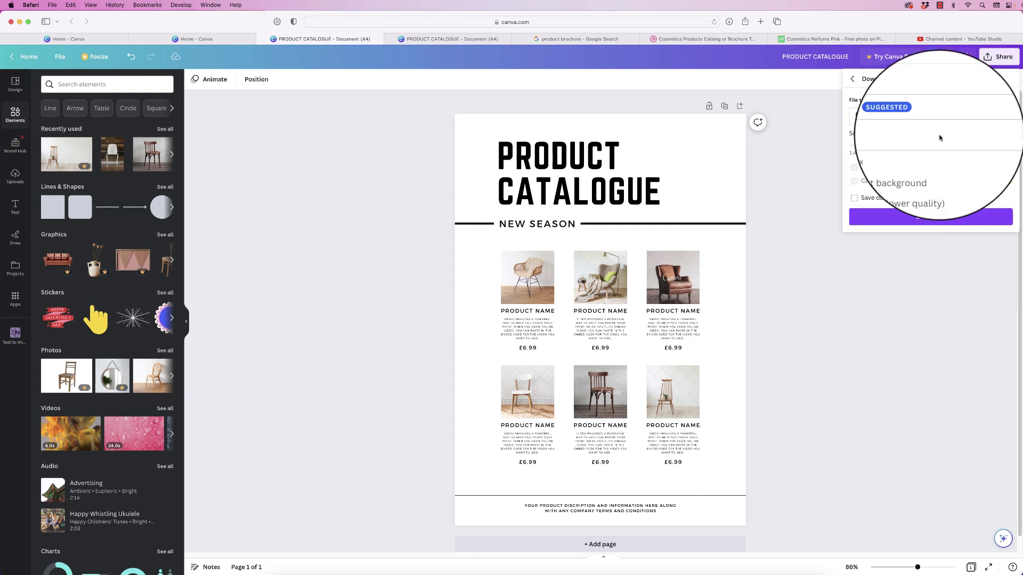
{"action": "left_click", "coordinate": [947, 120]}
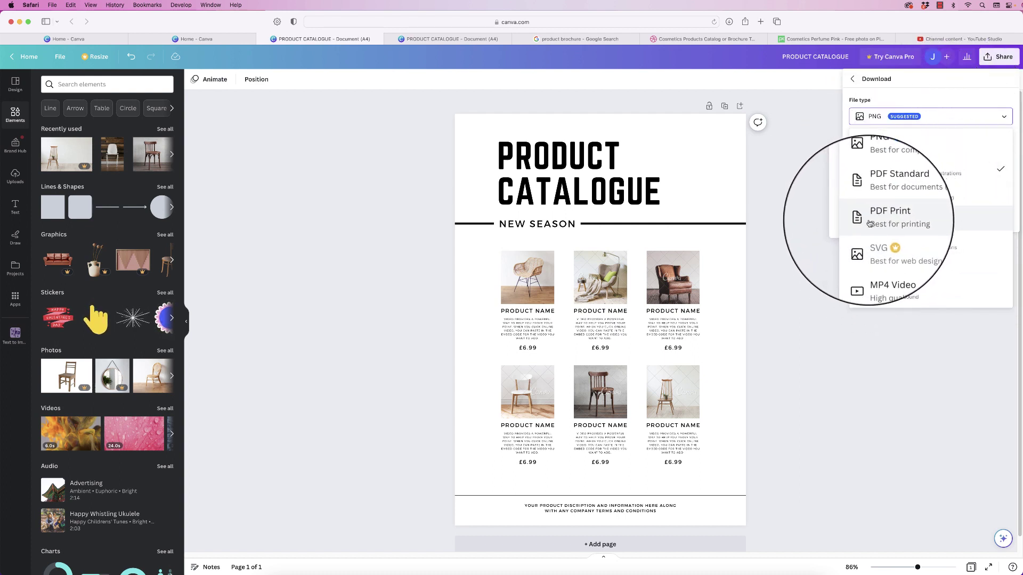
{"action": "left_click", "coordinate": [807, 195]}
{"action": "left_click", "coordinate": [942, 219]}
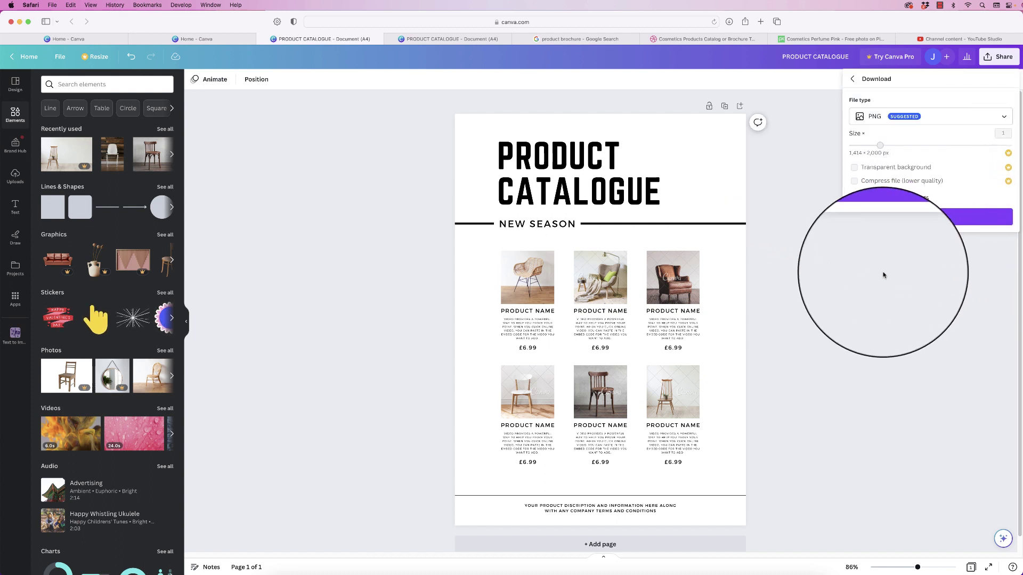